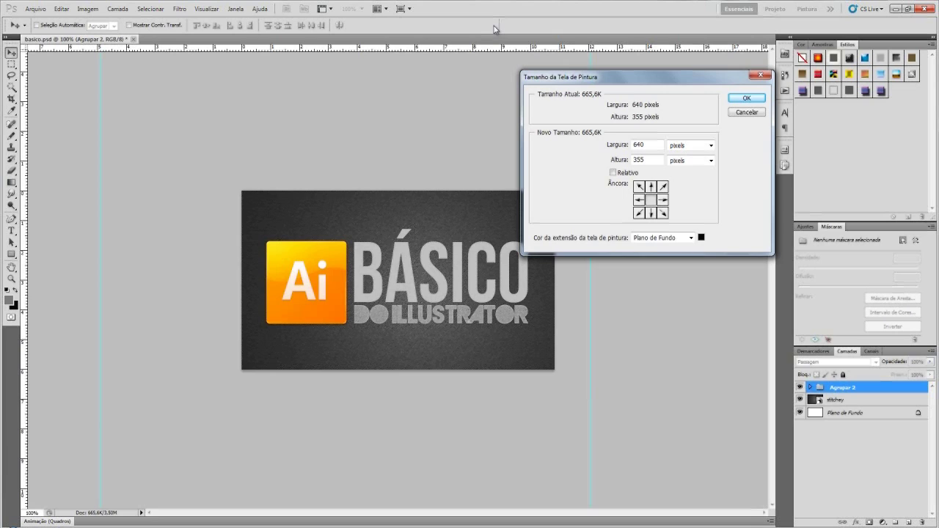
- Move aside the Canvas Size dialog showing the 640 × 355 pixel canvas
mouse_move(627, 80)
left_mouse_down()
mouse_move(451, 128)
mouse_move(480, 130)
mouse_move(643, 71)
left_mouse_up()
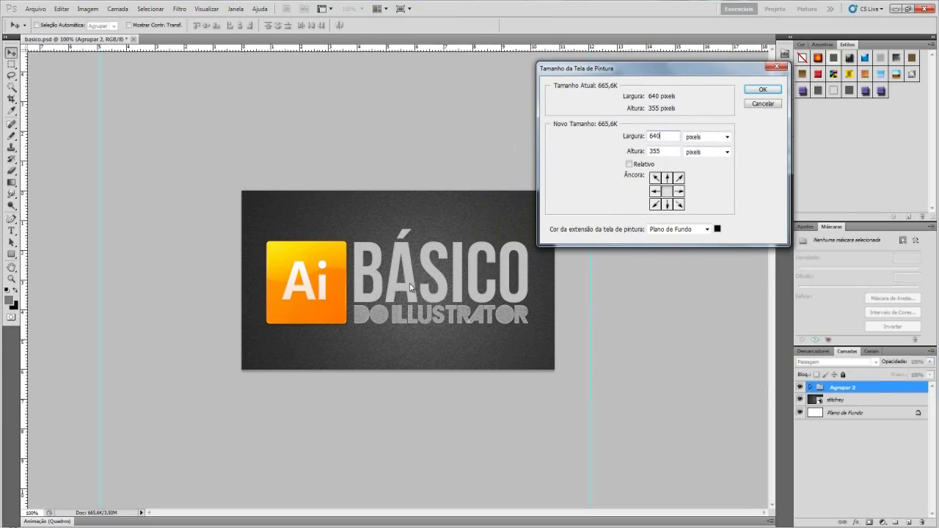
- Check the 640 width and 355 height values, then cancel the Canvas Size dialog unchanged
key("Tab")
double_click(434, 218)
double_click(440, 247)
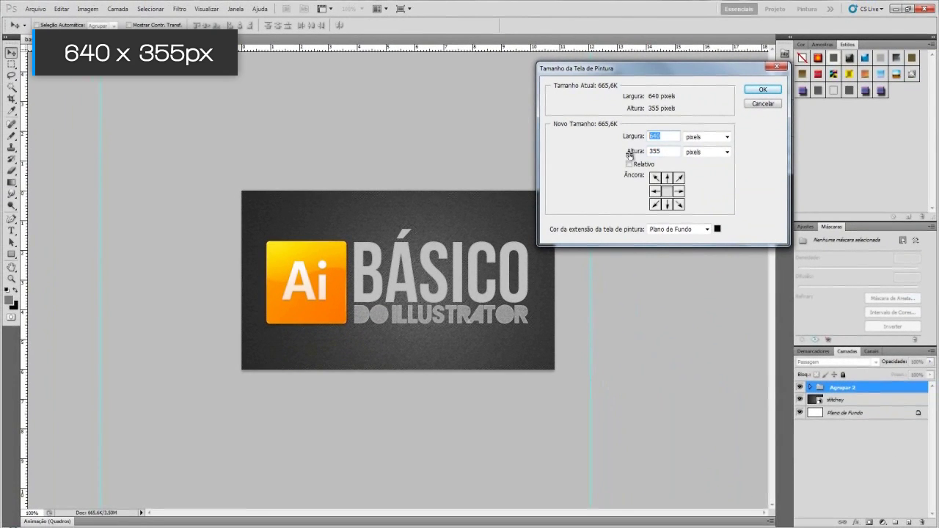
left_click(763, 105)
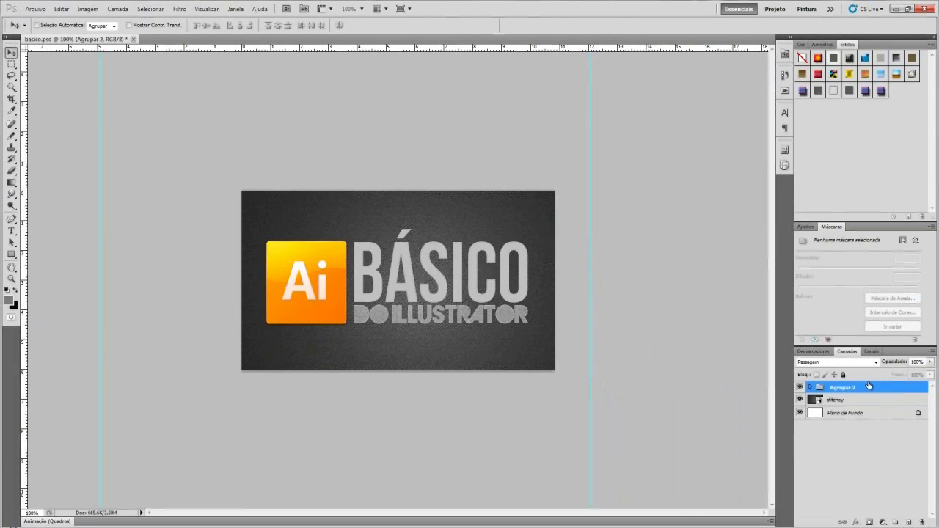
- Delete the Agrupar 2 logo-and-text group and bring up the texturas image folder
key("Delete")
key("Delete")
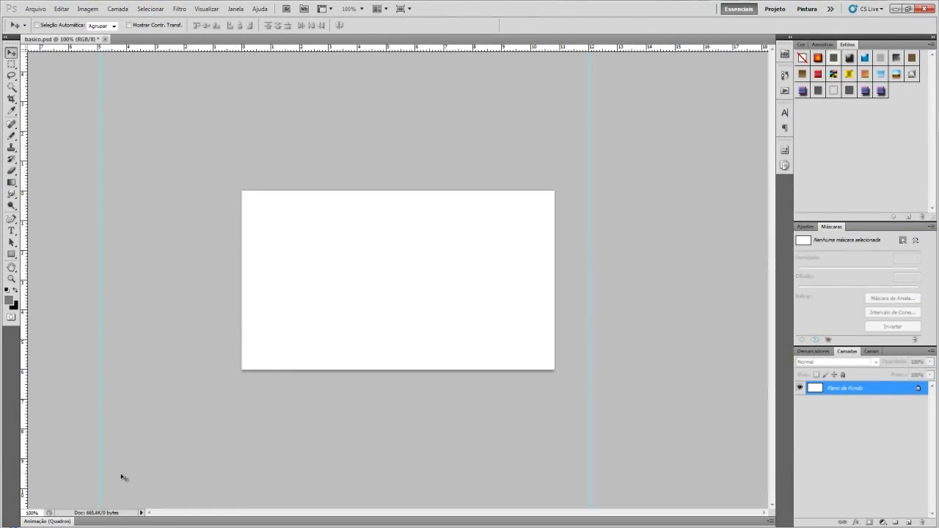
left_click(60, 522)
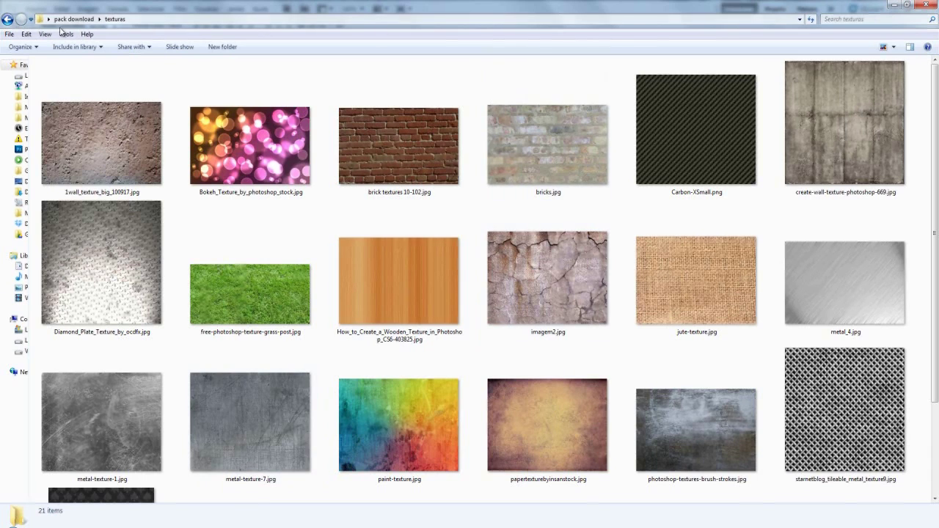
- Go up to the pack download folder and open its texturas subfolder
left_click(74, 19)
left_click_drag(715, 303, 142, 146)
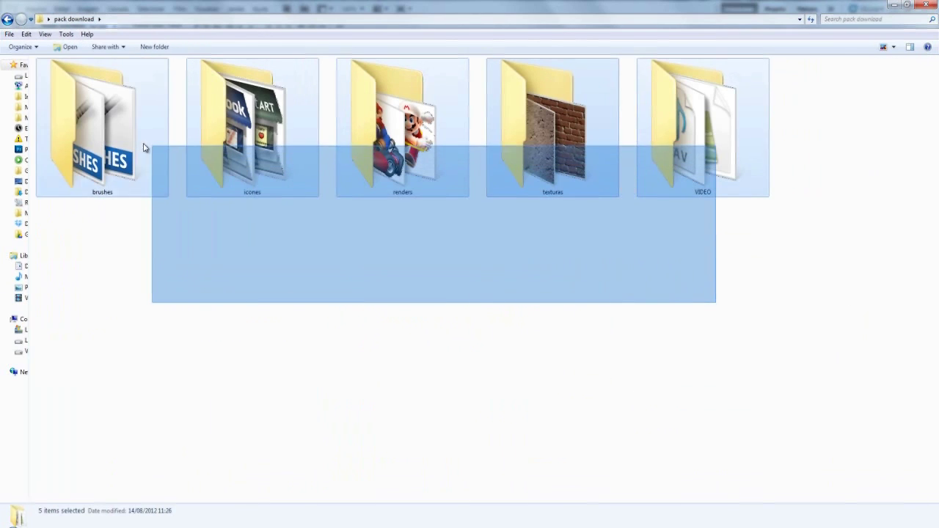
left_click(620, 282)
left_click_drag(620, 282, 136, 173)
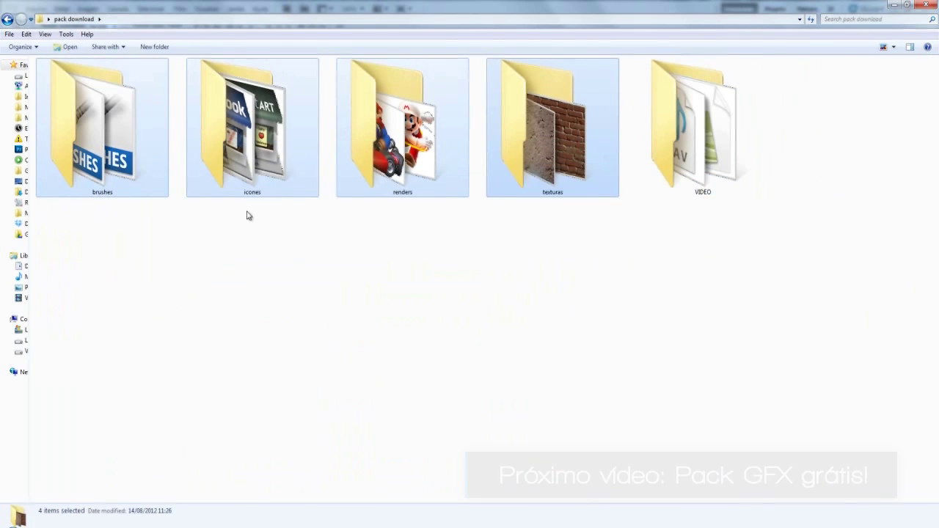
left_click(559, 282)
left_click_drag(585, 283, 139, 161)
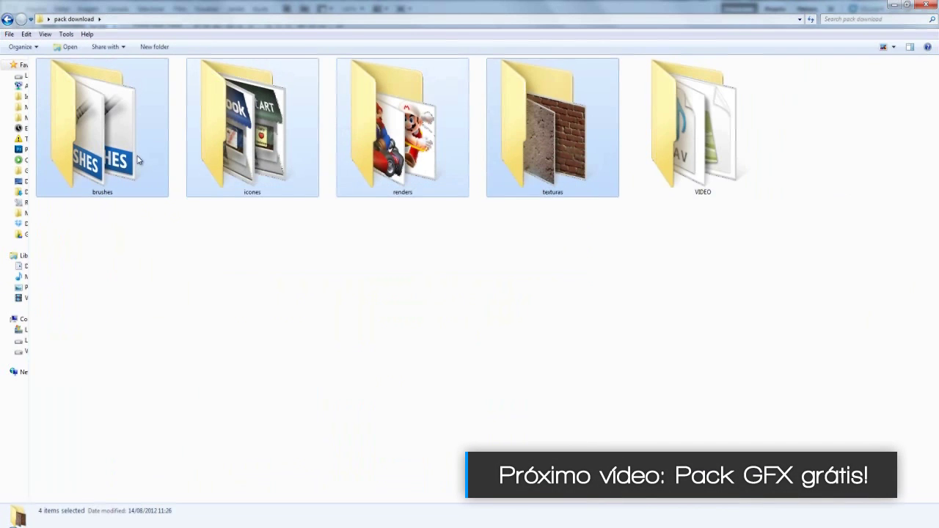
left_click(140, 160)
left_click(387, 121)
left_click(567, 130)
left_click(614, 263)
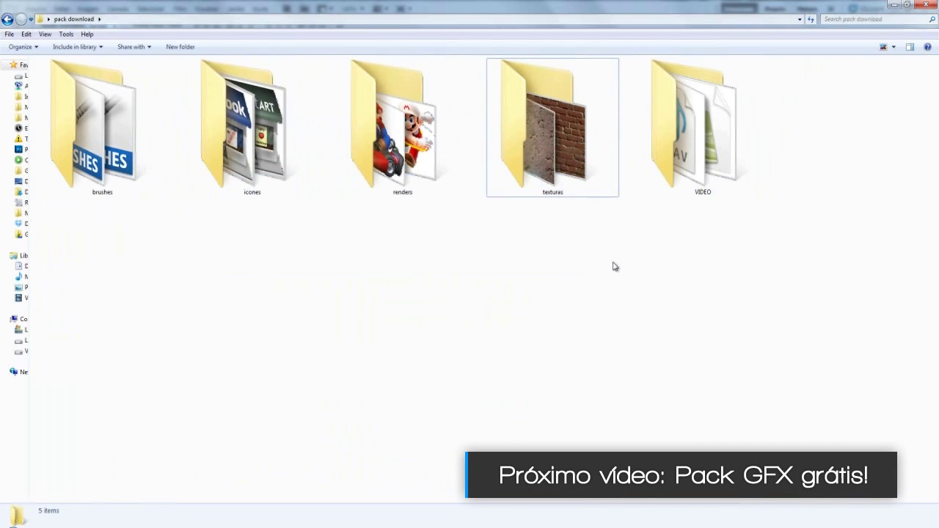
left_click_drag(617, 295, 109, 191)
double_click(530, 188)
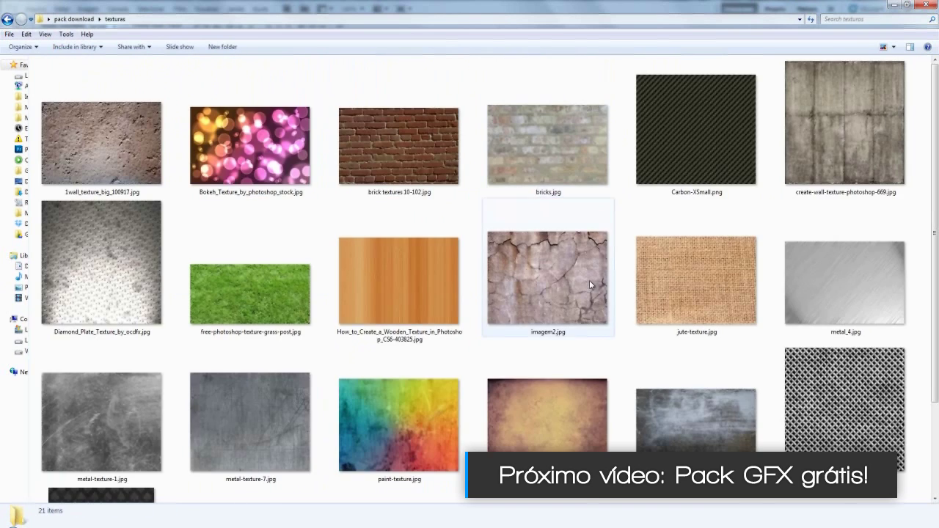
- Preview the textures and drag Carbon-XSmall.png onto the Photoshop canvas
scroll(935, 272, "down", 3)
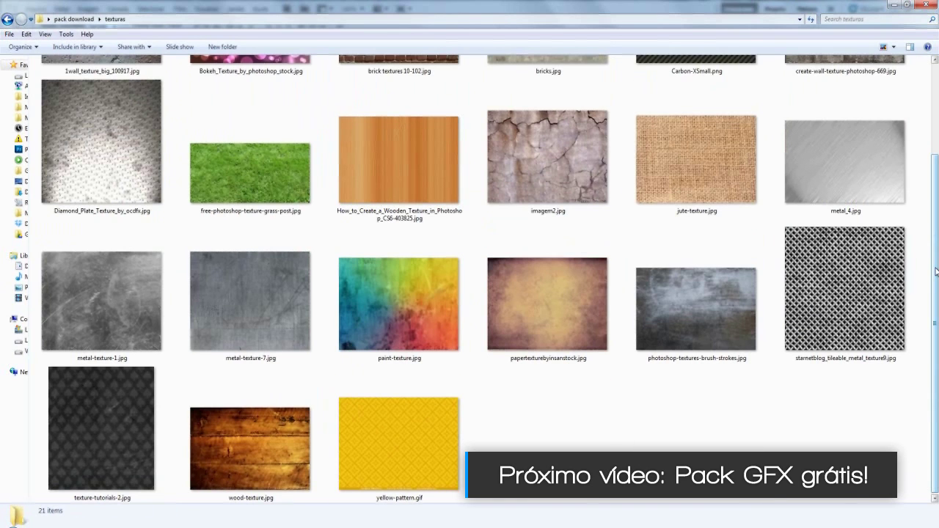
scroll(936, 271, "up", 3)
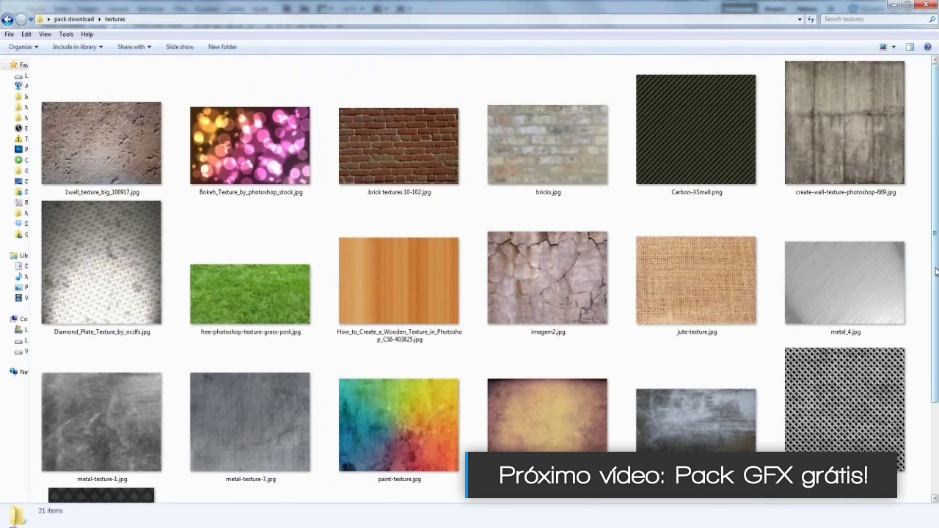
left_click(107, 250)
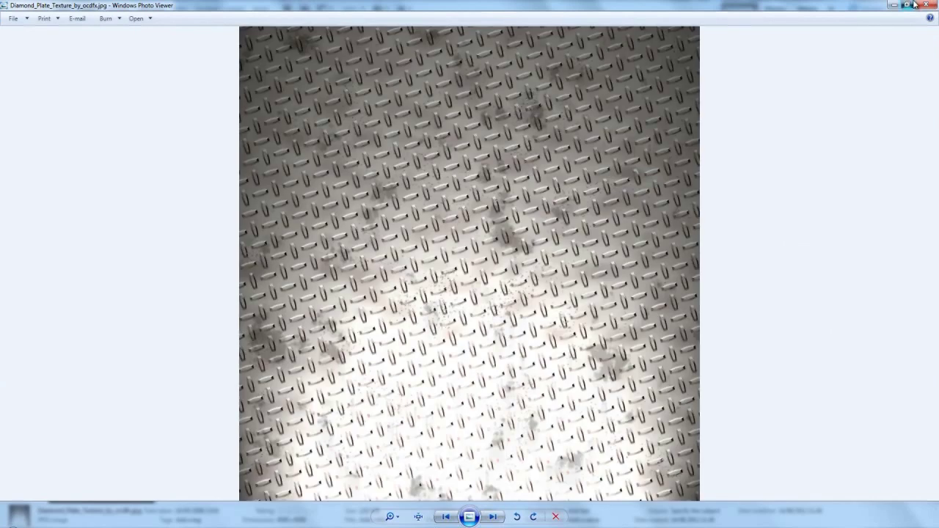
left_click(907, 4)
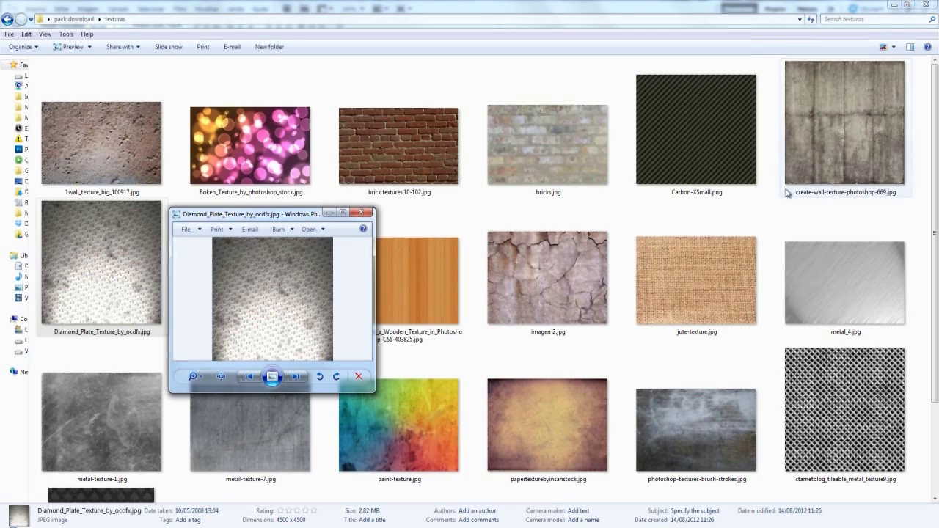
double_click(740, 156)
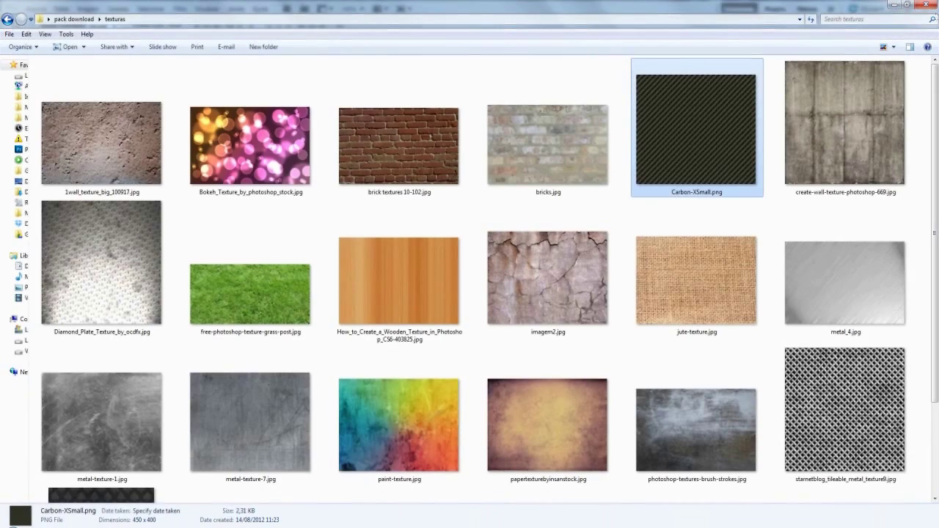
left_click_drag(732, 115, 414, 475)
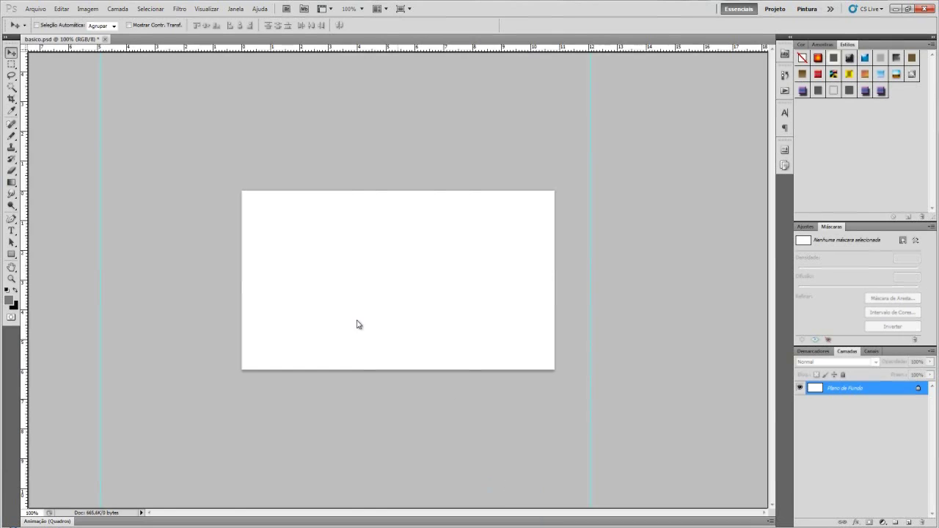
left_click_drag(414, 475, 357, 328)
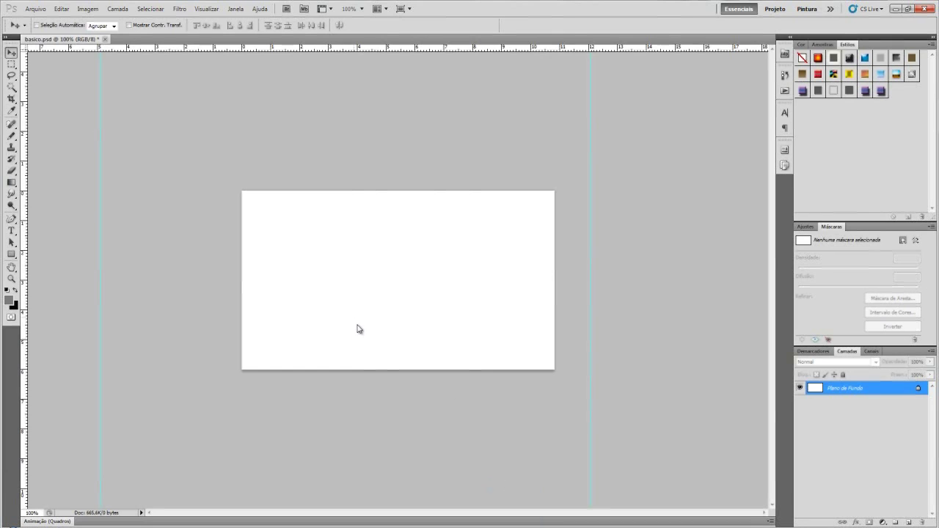
- Stretch the Carbon-XSmall texture to fill the canvas, apply it, and add an empty layer above
mouse_move(363, 292)
left_mouse_down()
mouse_move(296, 273)
mouse_move(291, 293)
left_mouse_up()
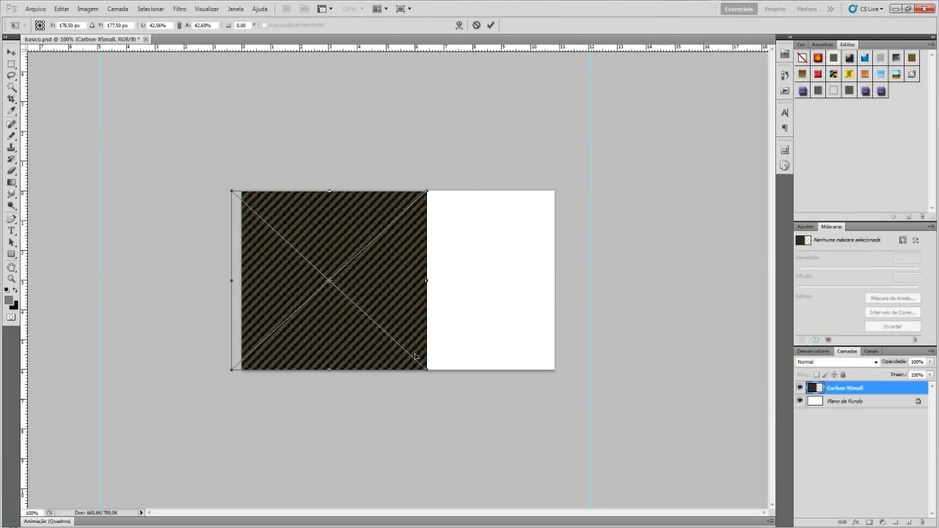
left_click_drag(426, 367, 551, 484)
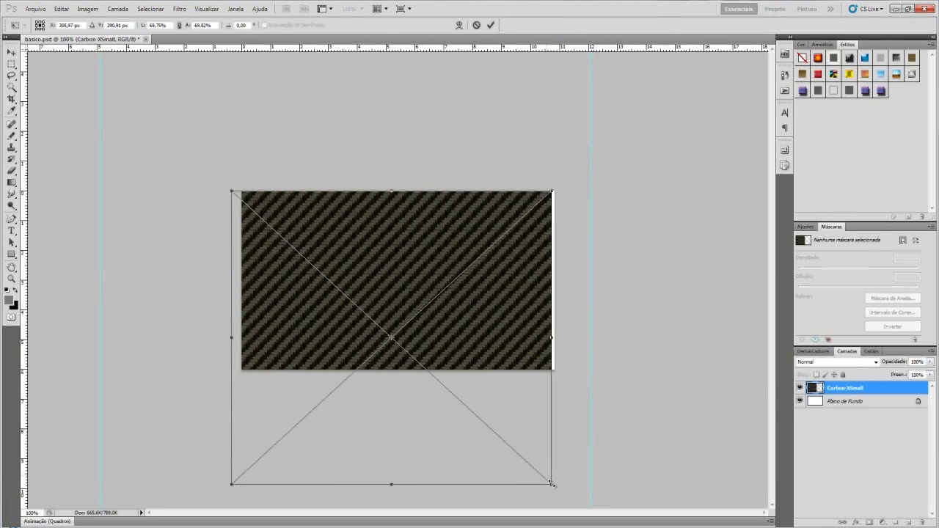
left_click_drag(480, 460, 492, 399)
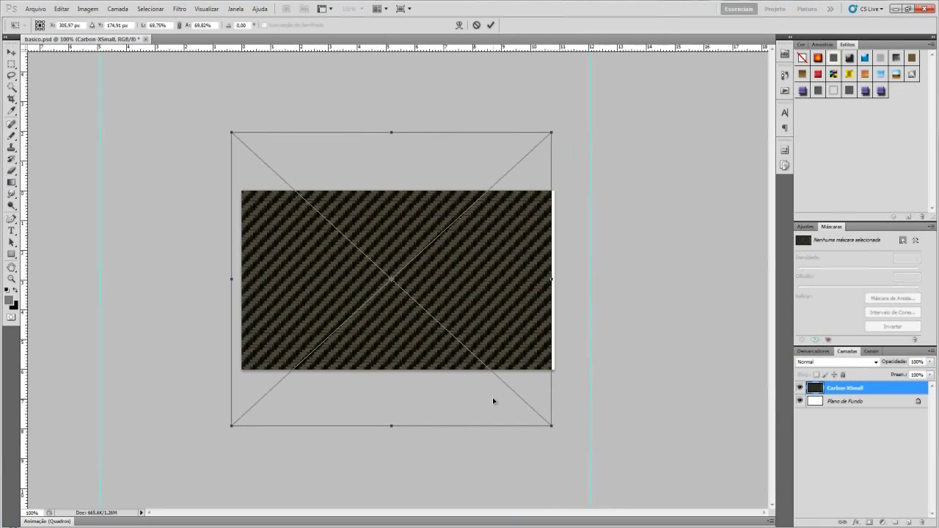
left_click_drag(554, 279, 557, 280)
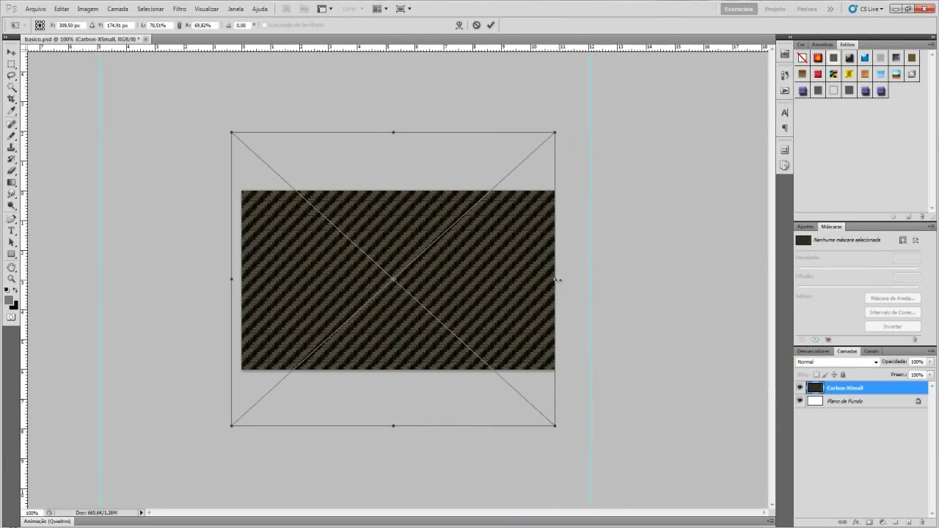
left_click(11, 52)
key("Return")
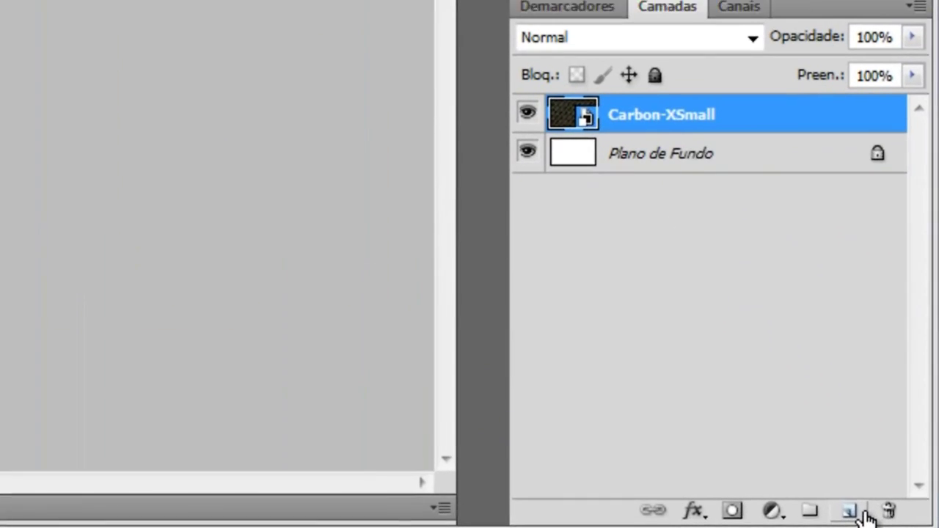
left_click(908, 523)
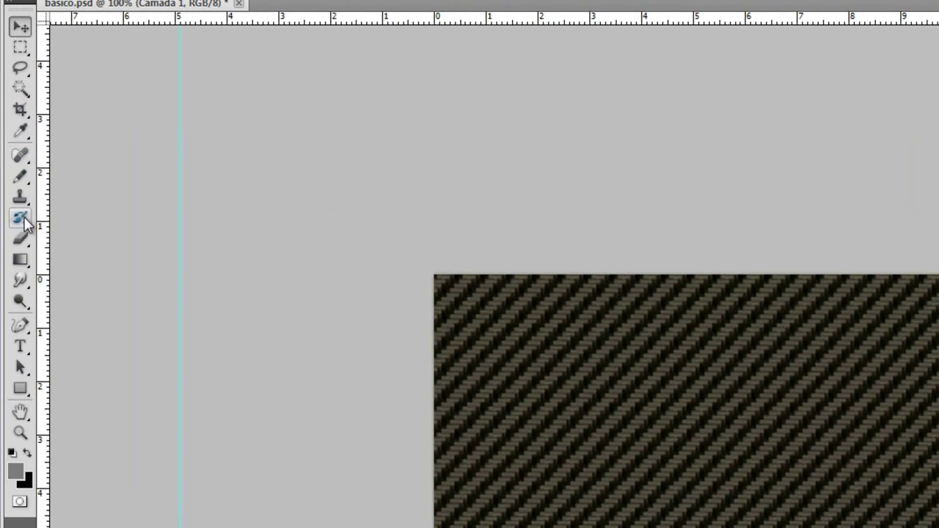
- Choose the 1600 px ray brush, test-stamp a grey sunburst, and undo it
left_click(26, 223)
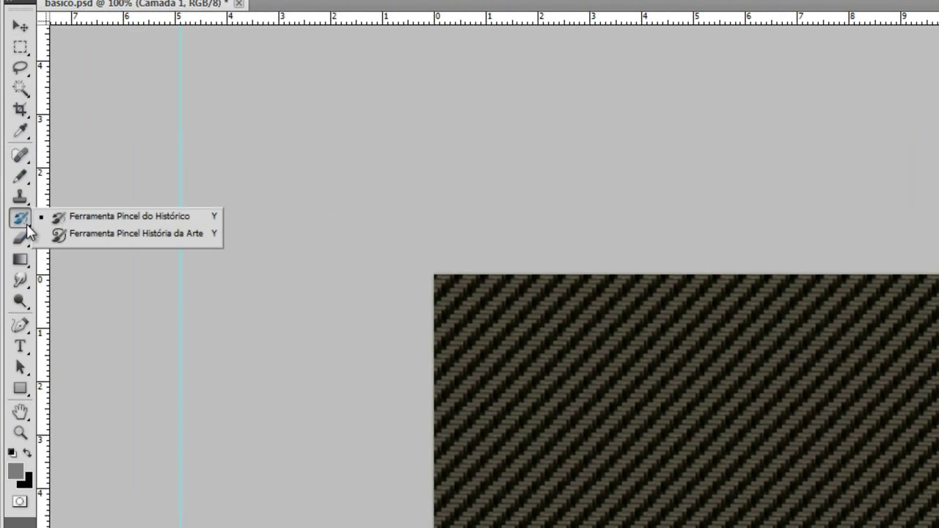
left_click(20, 177)
left_click(110, 176)
right_click(627, 407)
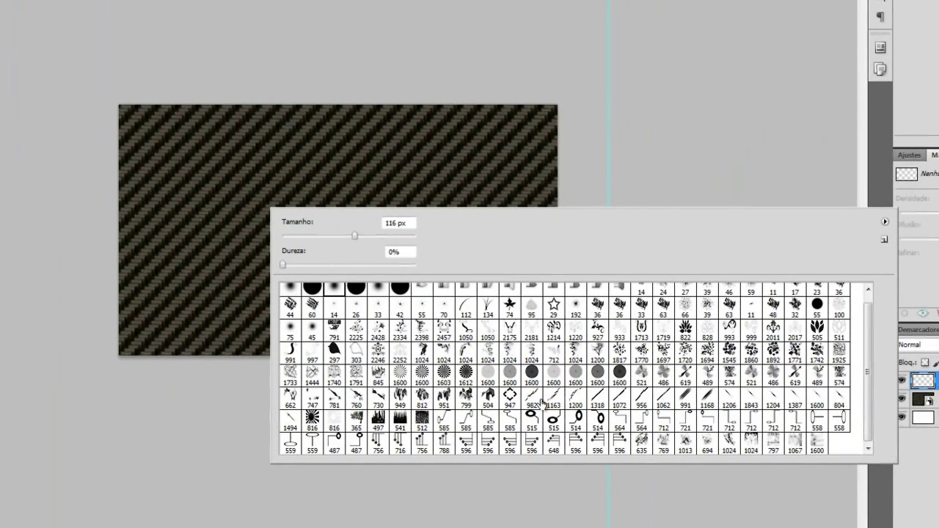
left_click(422, 376)
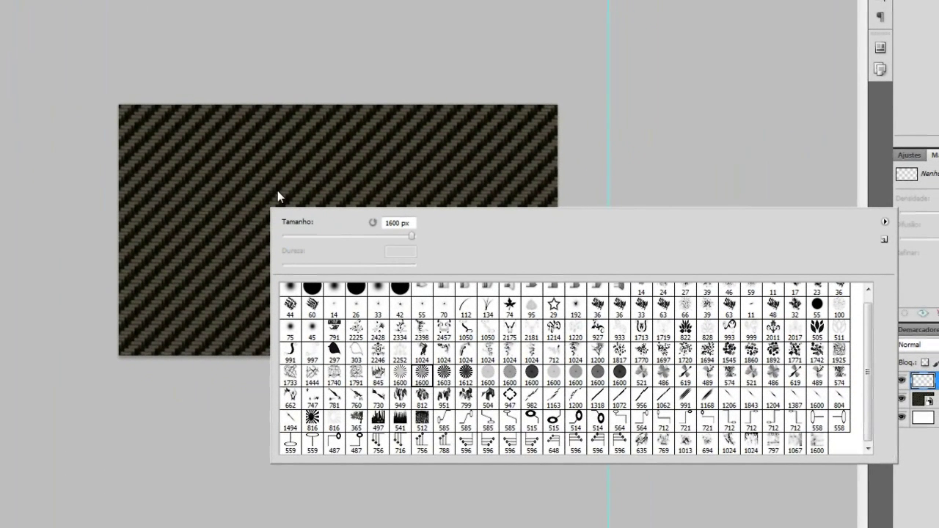
key("Return")
left_click(364, 197)
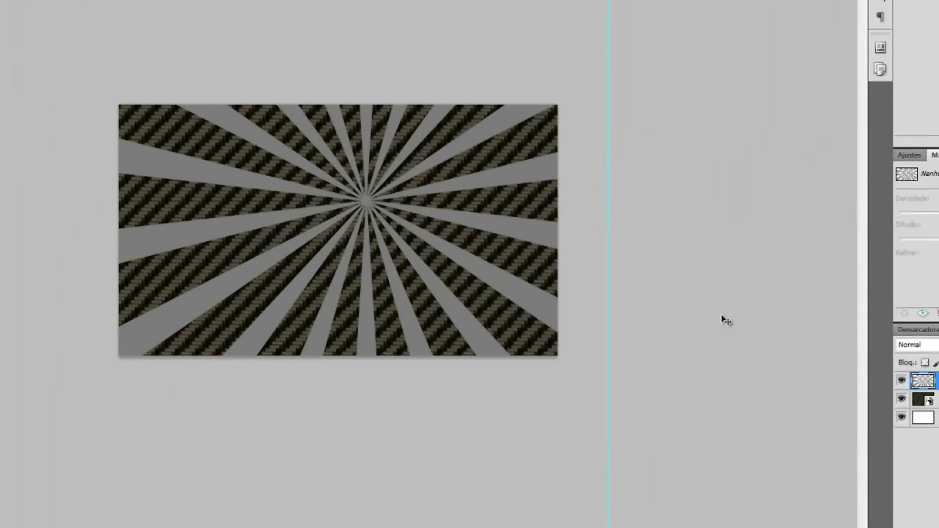
key("ctrl+z")
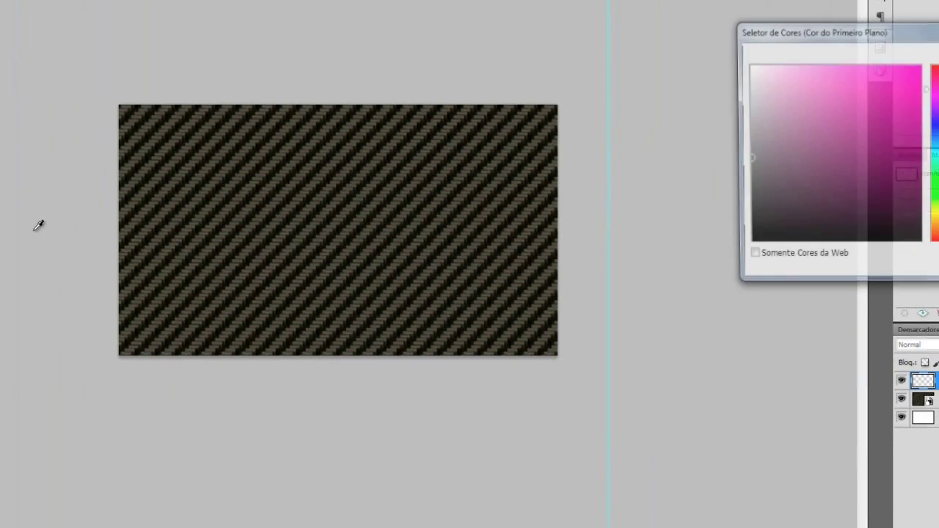
- Set a bright cyan foreground colour and stamp cyan sunburst rays at the canvas centre
left_click(850, 176)
mouse_move(850, 172)
left_mouse_down()
mouse_move(780, 188)
mouse_move(644, 151)
left_mouse_up()
left_click(749, 193)
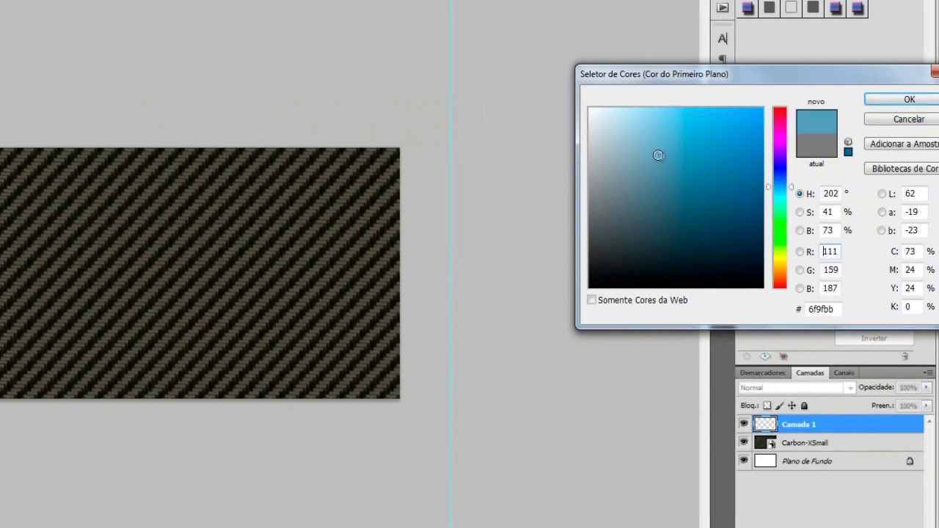
mouse_move(776, 189)
left_mouse_down()
mouse_move(780, 198)
mouse_move(781, 189)
left_mouse_up()
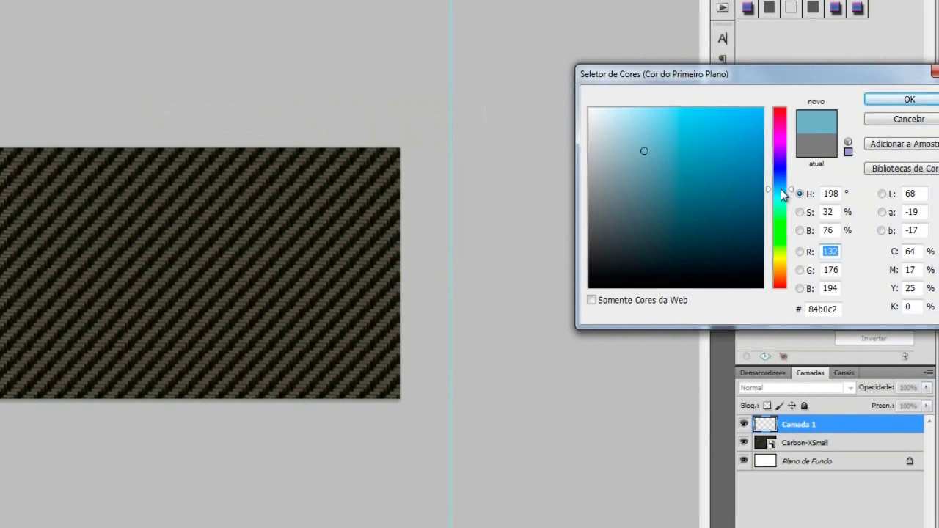
left_click_drag(721, 182, 697, 135)
left_click(895, 101)
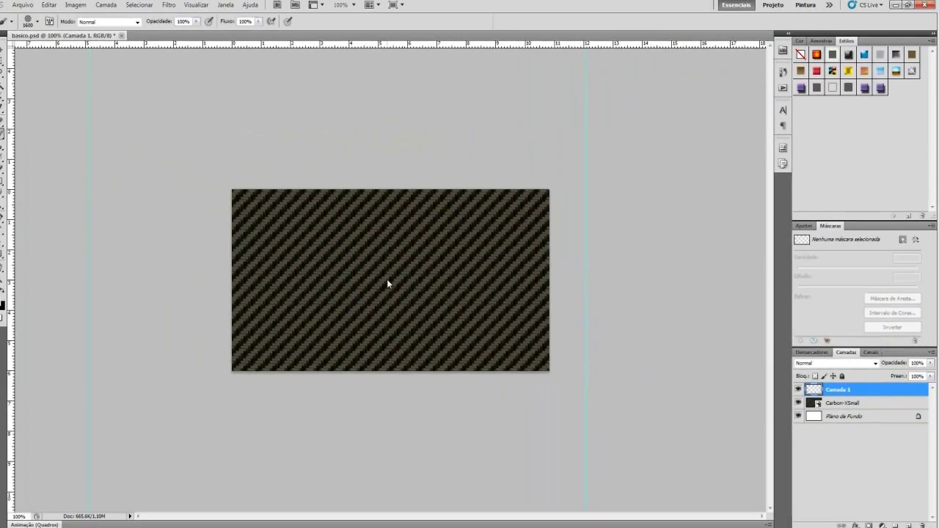
left_click(395, 278)
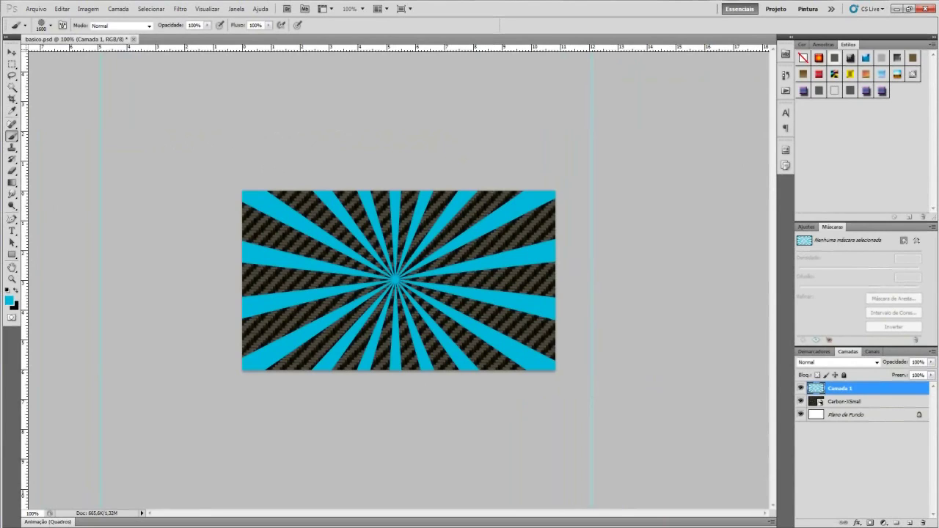
- Delete the Carbon-XSmall layer and drag texture-tutorials-2 from the textures folder onto the canvas
left_click(12, 53)
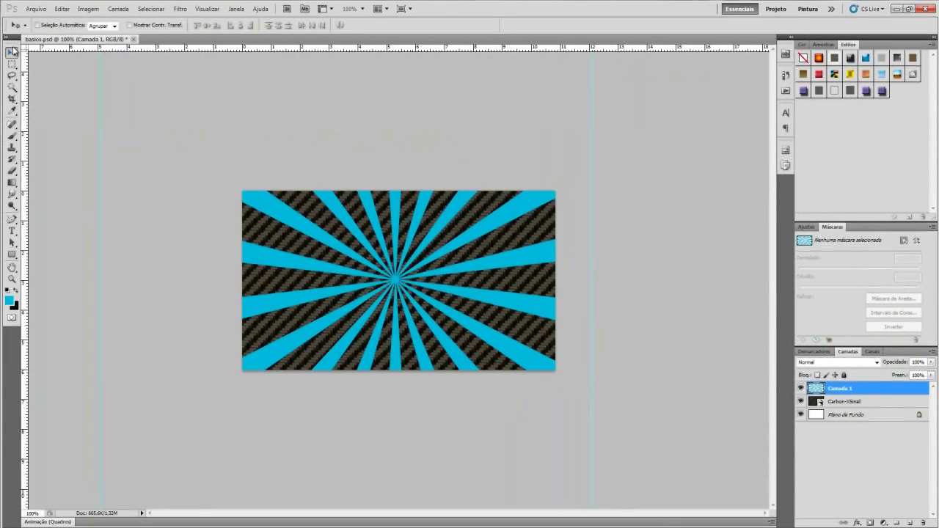
left_click(879, 402)
key("Delete")
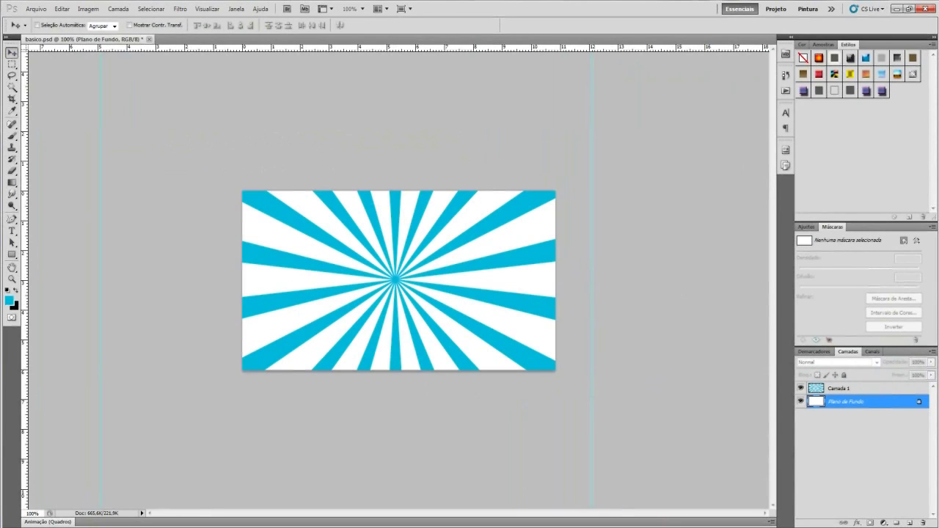
left_click(908, 522)
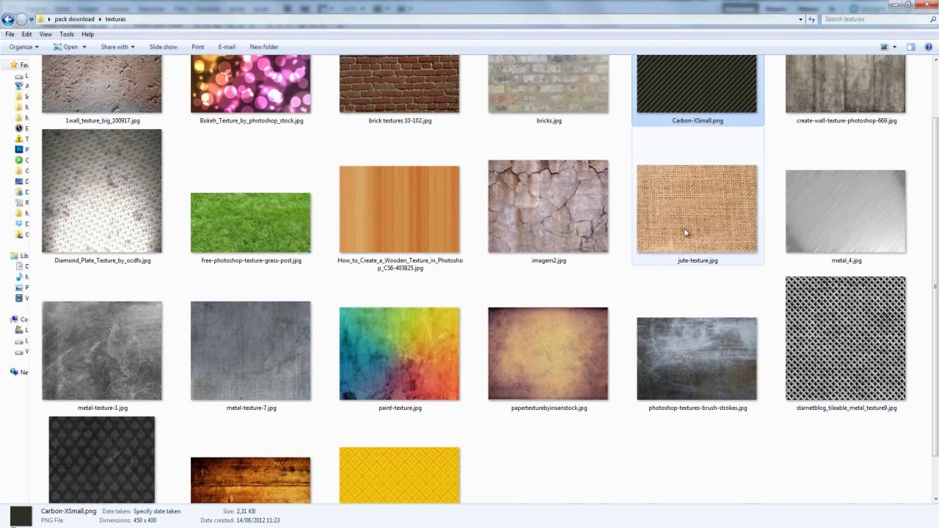
scroll(420, 384, "down", 1)
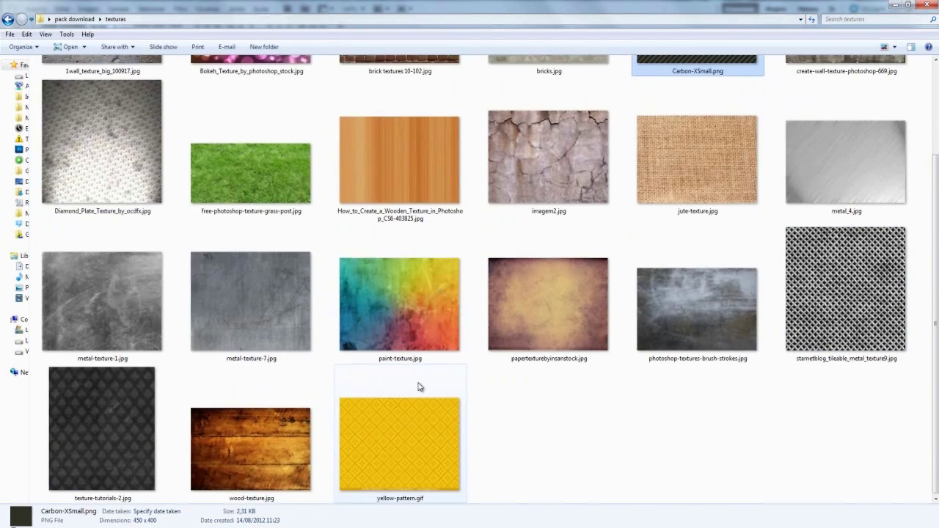
scroll(411, 383, "up", 3)
scroll(409, 380, "down", 3)
mouse_move(108, 397)
left_mouse_down()
mouse_move(419, 321)
mouse_move(428, 265)
left_mouse_up()
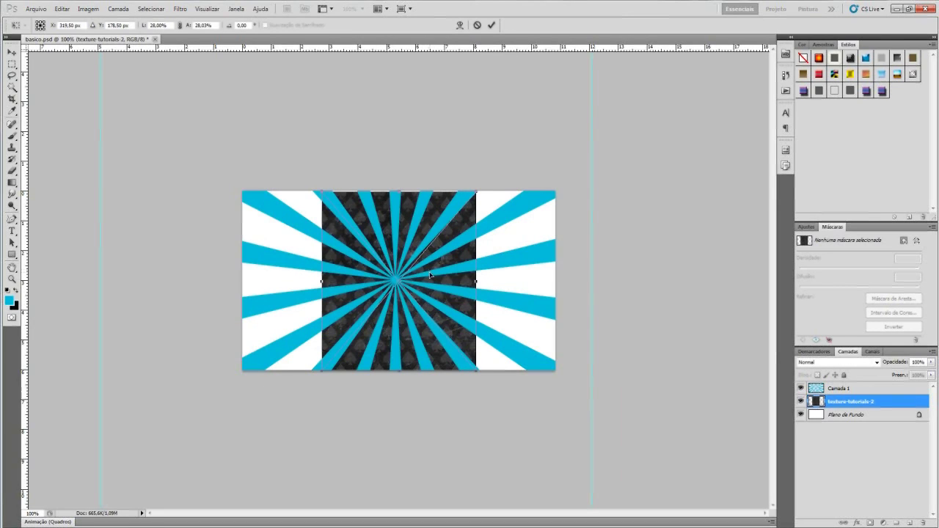
- Place texture-tutorials-2 on the left half and a stretched duplicate on the right half
left_click_drag(466, 291, 388, 281)
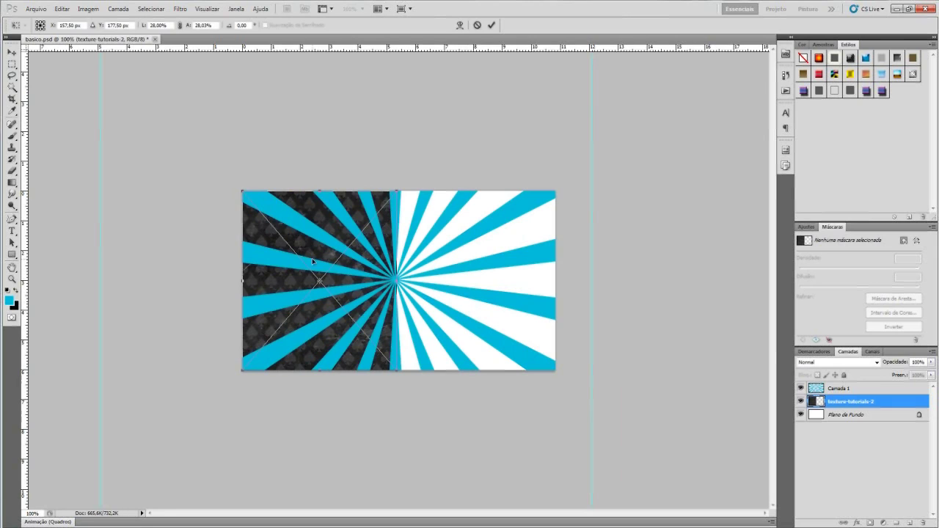
left_click(12, 53)
key("Return")
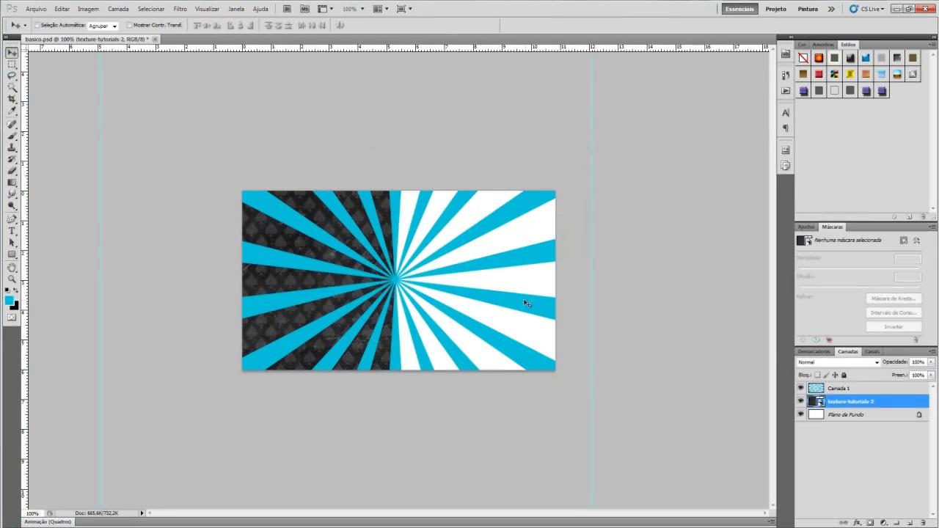
key("ctrl+j")
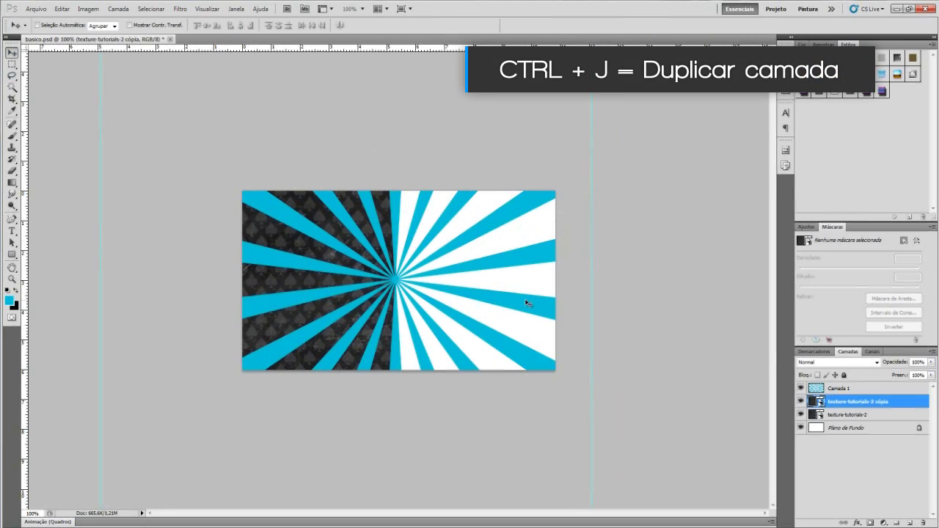
left_click_drag(274, 212, 456, 245)
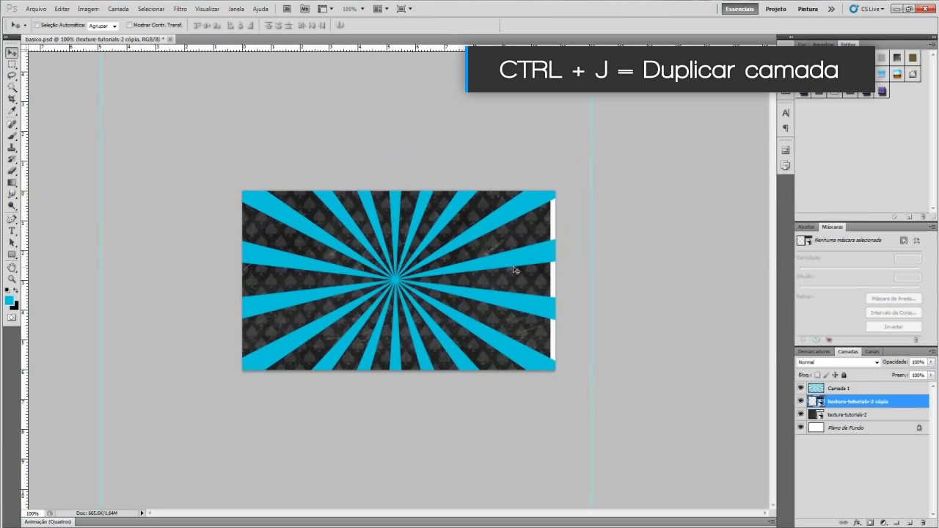
key("ctrl+t")
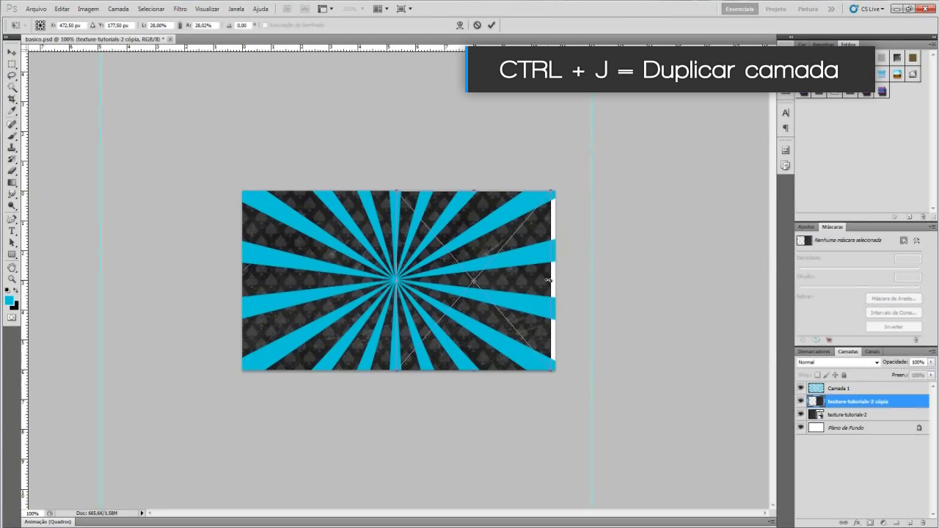
left_click_drag(548, 281, 551, 281)
left_click(19, 58)
key("Return")
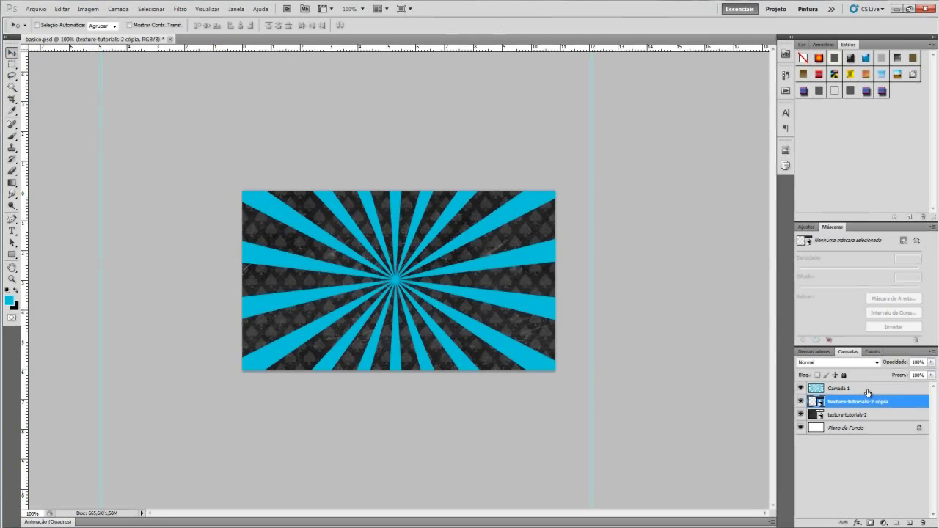
- Lower the Camada 1 ray layer's opacity to 55% and add an empty layer above it
left_click(868, 391)
left_click(931, 364)
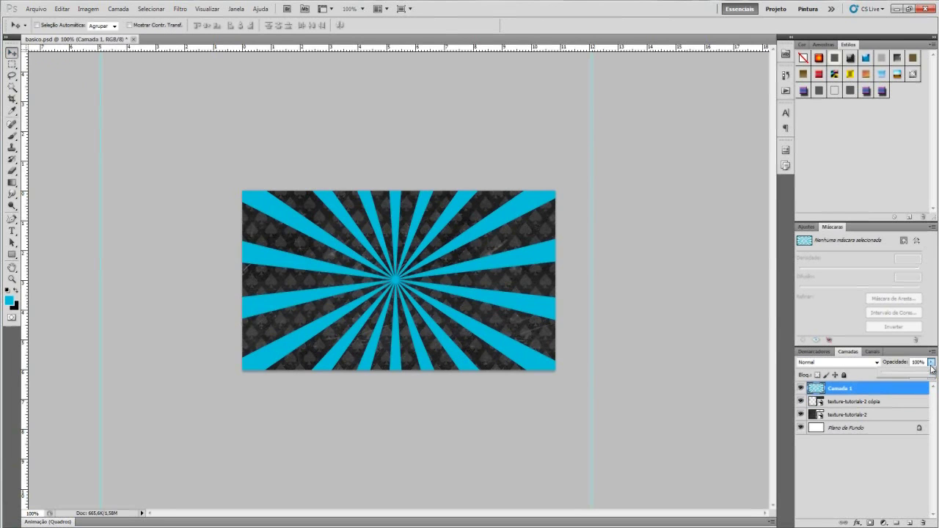
left_click_drag(931, 374, 923, 373)
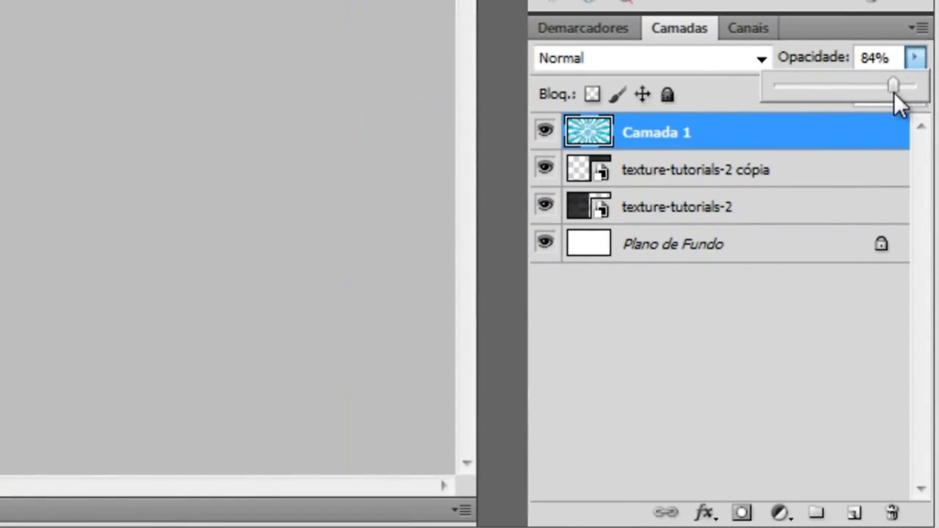
left_click_drag(883, 95, 867, 96)
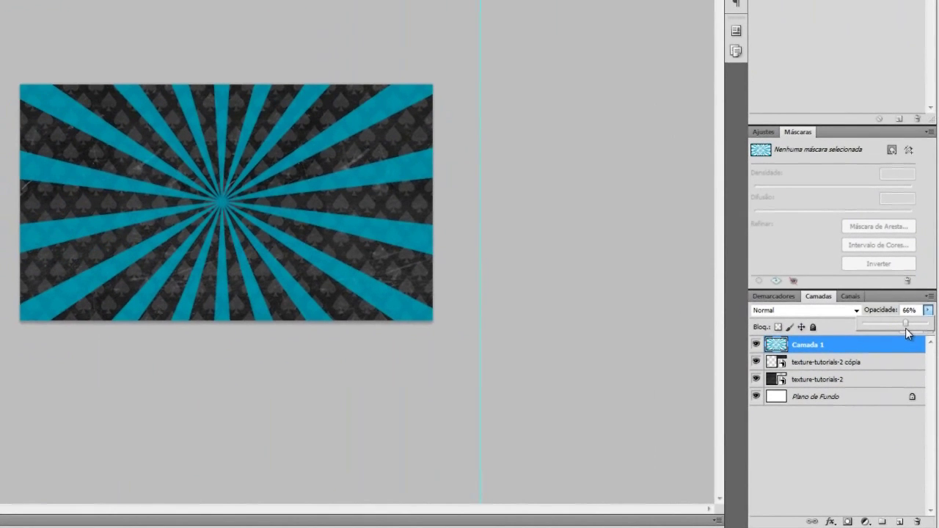
left_click_drag(906, 333, 900, 333)
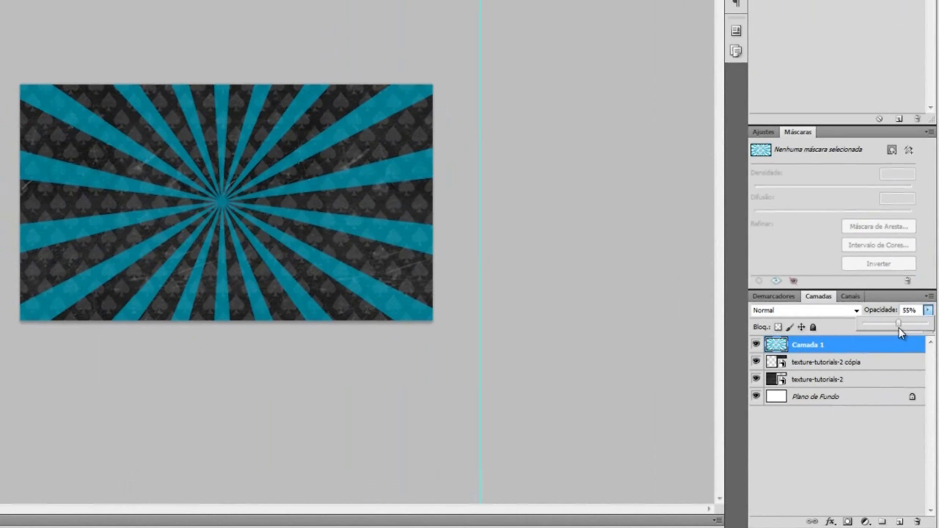
left_click(620, 270)
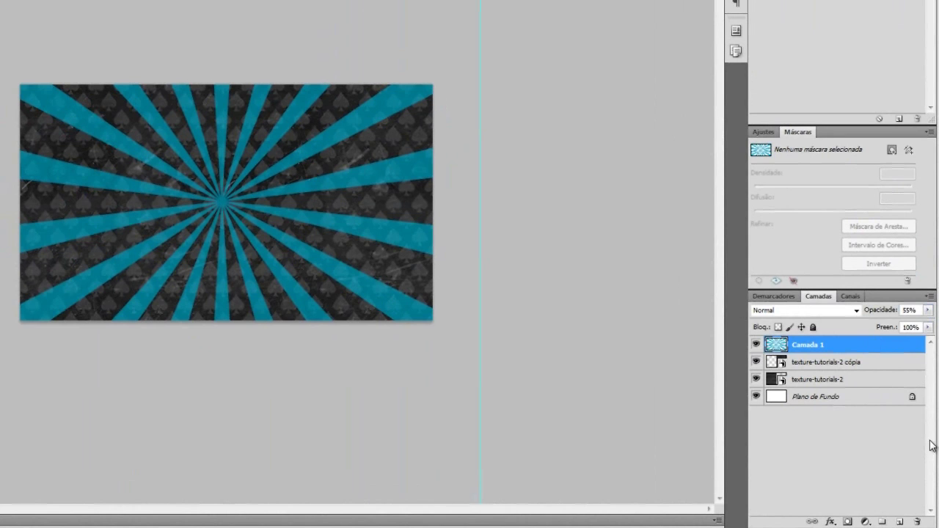
left_click(899, 522)
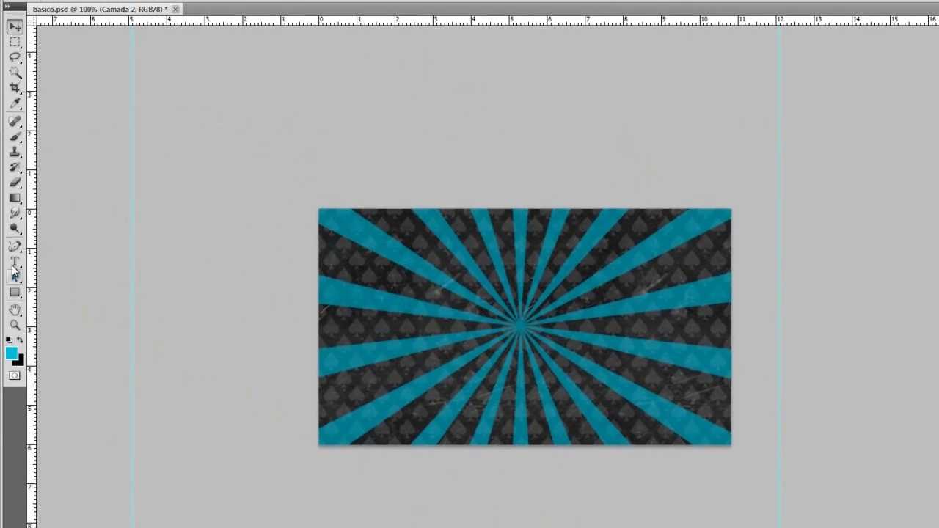
- Type the title text 'MOD MINECRAFT' on the canvas
left_click(15, 262)
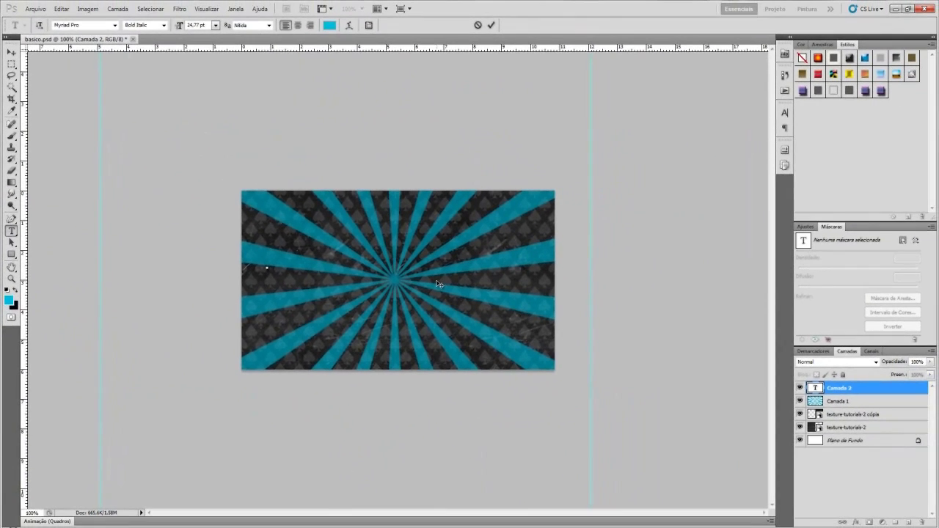
type("MOD")
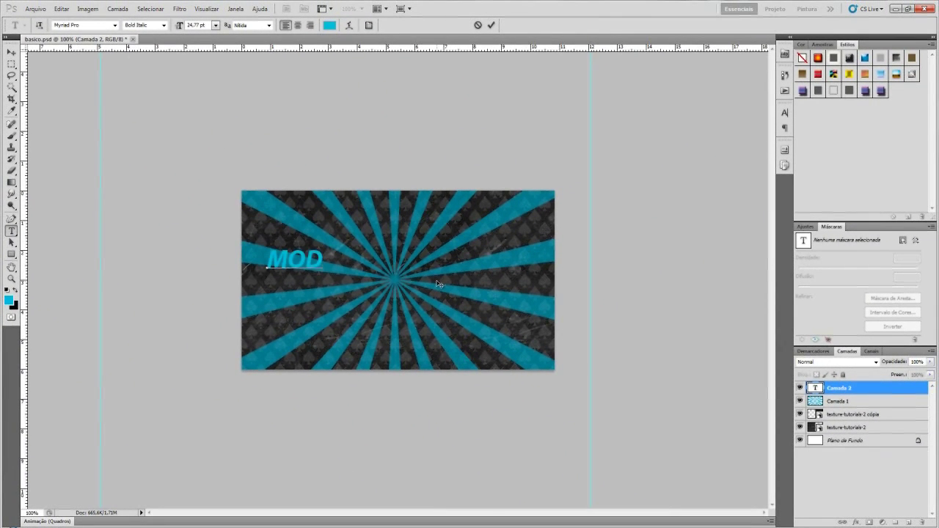
type(" MINEC")
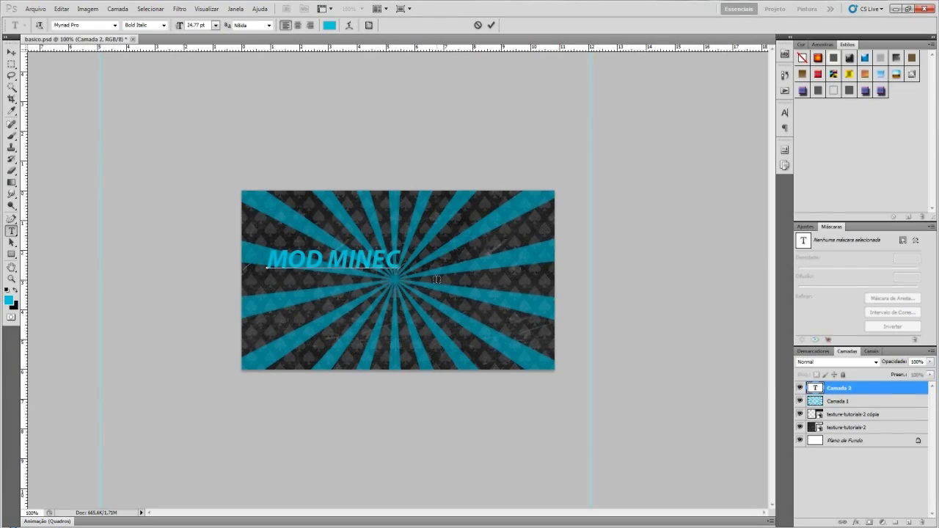
type("RAFT")
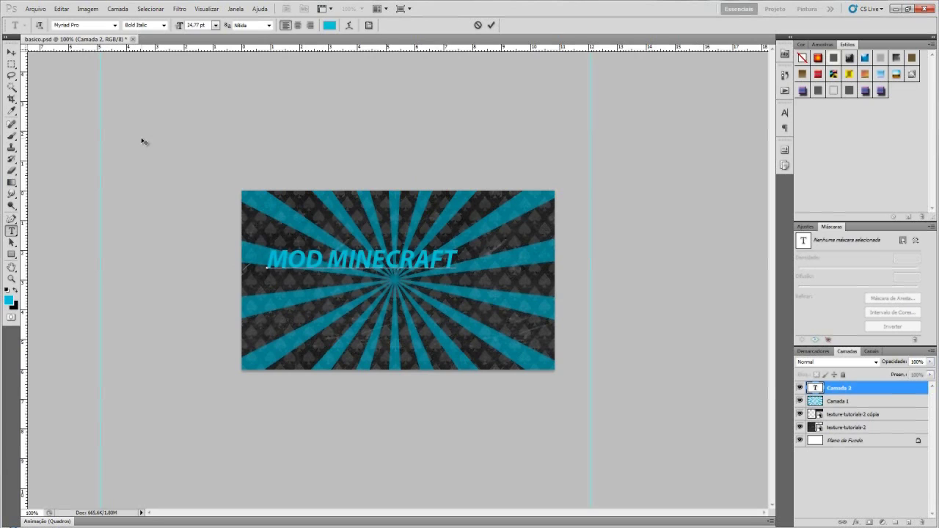
left_click(11, 54)
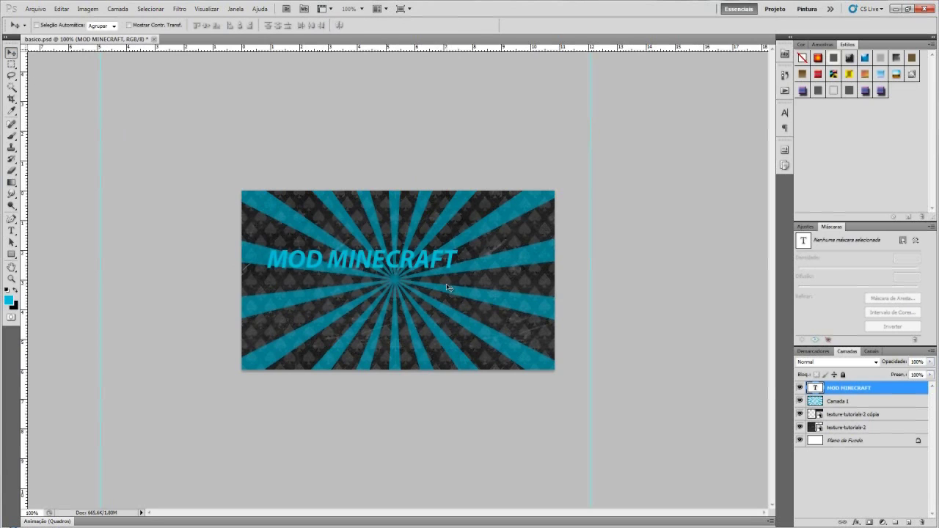
- Scale the MOD MINECRAFT title up about 147% and move it to the banner centre
key("ctrl+t")
left_click_drag(461, 276, 552, 288)
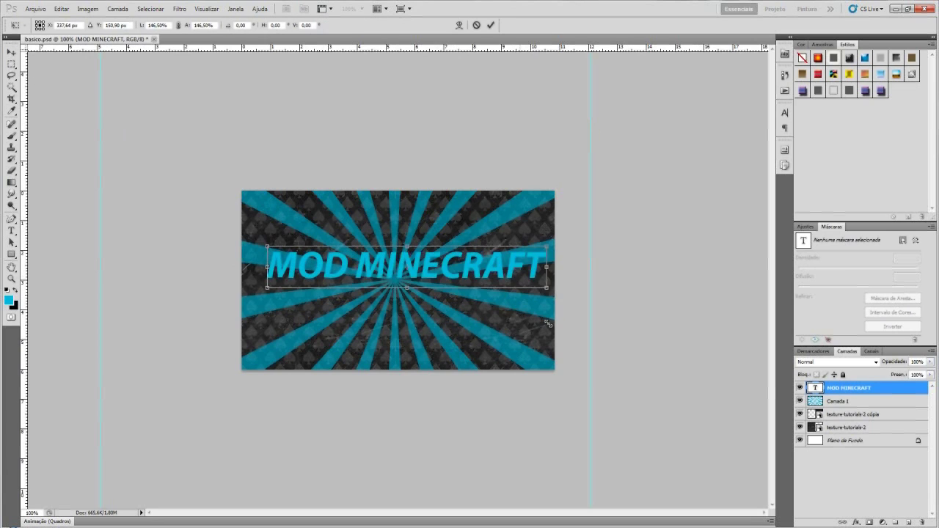
left_click(11, 53)
key("Return")
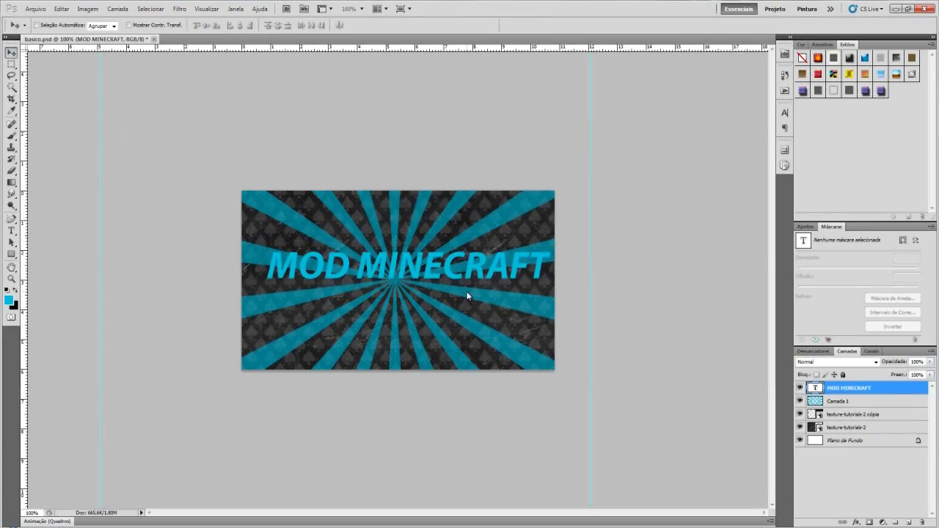
left_click_drag(466, 278, 458, 288)
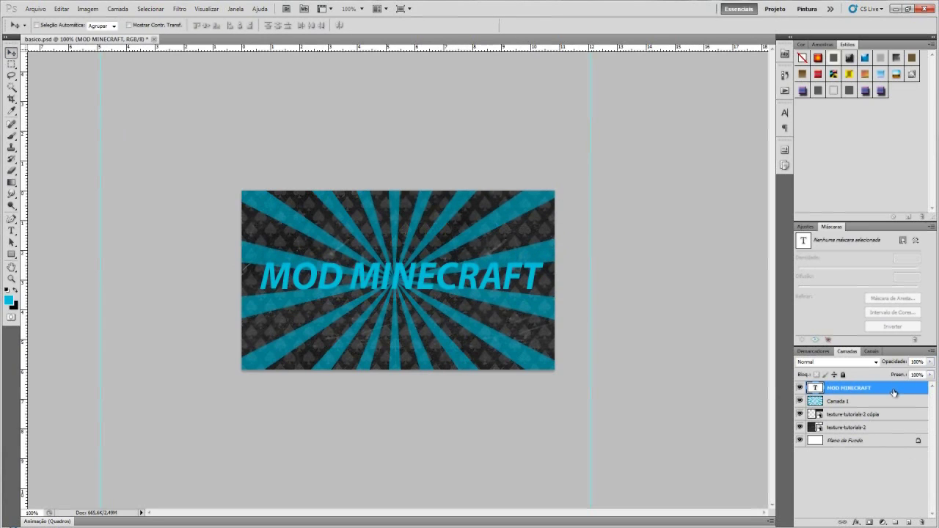
double_click(893, 393)
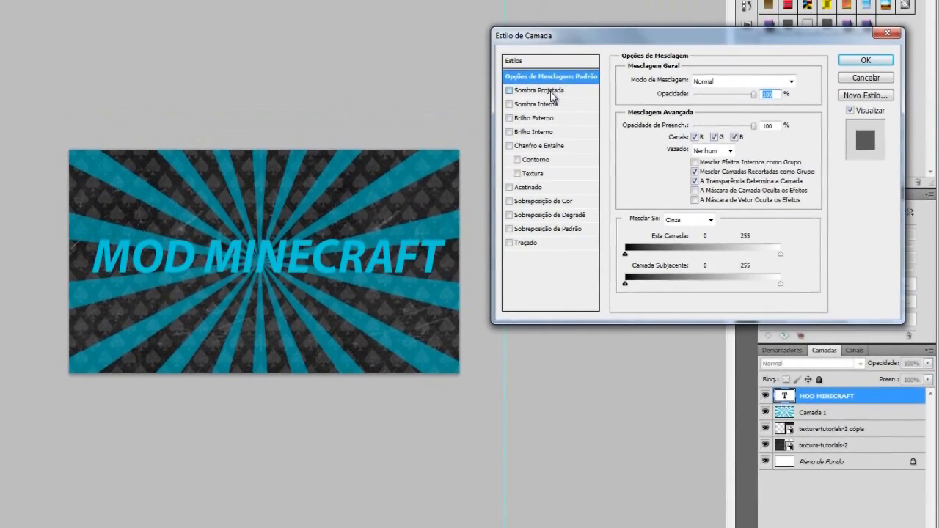
- Add a drop shadow and a bevel-and-emboss with smoothed contour at 100% range
left_click(550, 90)
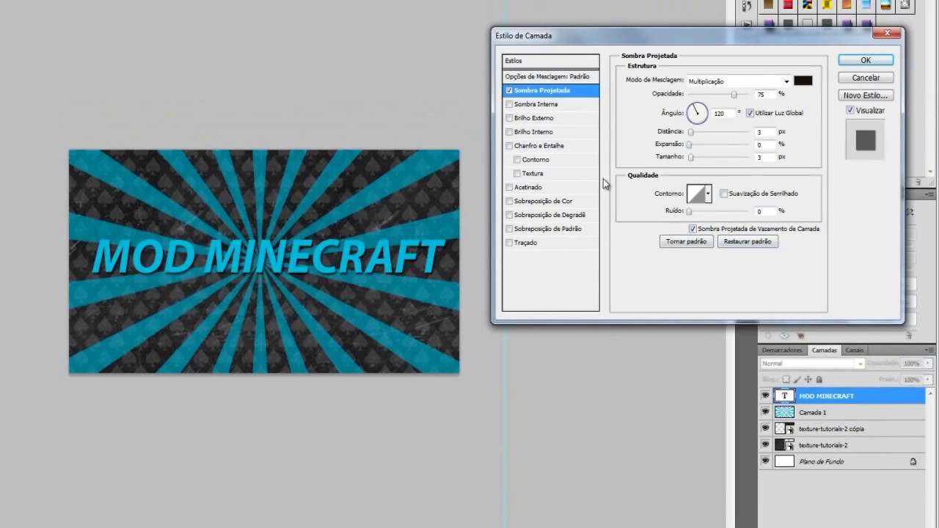
left_click(551, 159)
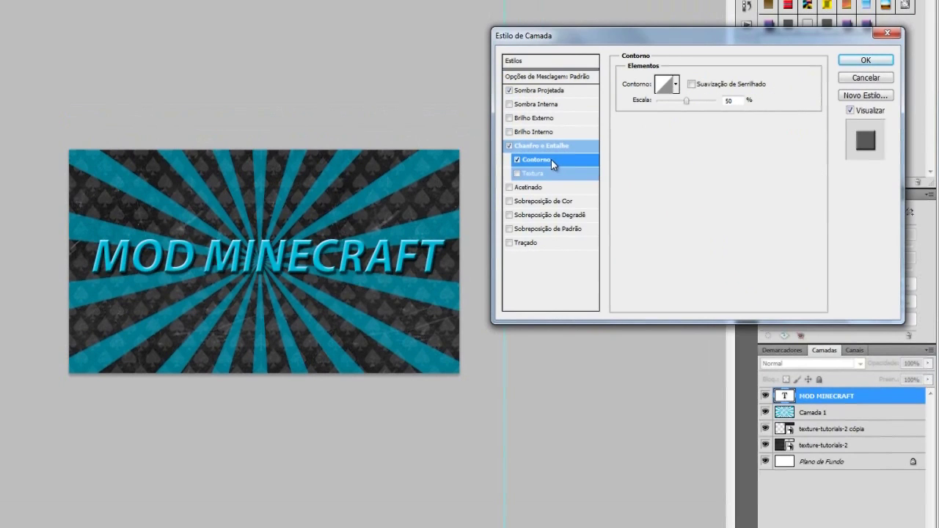
left_click(692, 85)
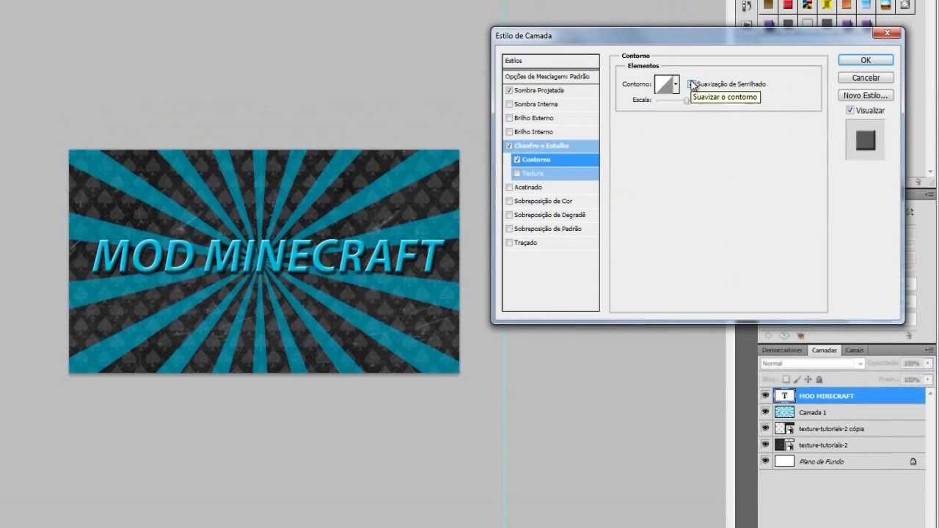
mouse_move(686, 101)
left_mouse_down()
mouse_move(636, 107)
mouse_move(737, 108)
mouse_move(643, 110)
mouse_move(809, 129)
left_mouse_up()
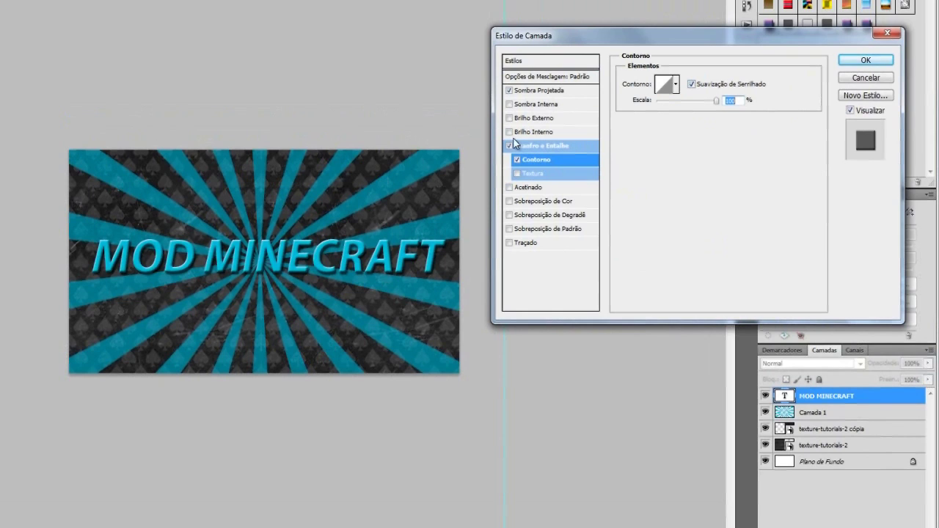
- Try several bevel texture patterns, then turn the texture off and apply the styles
left_click(517, 173)
left_click(537, 176)
left_click(705, 96)
left_click(715, 162)
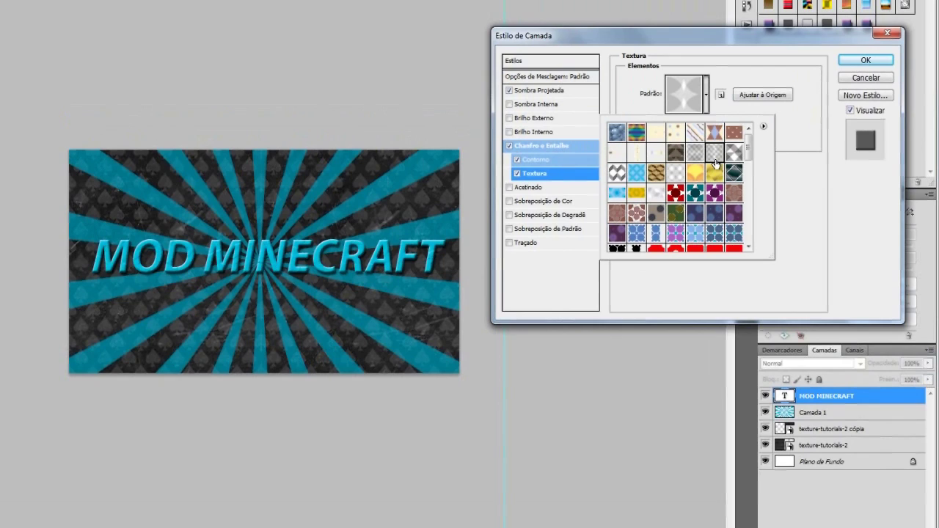
left_click(678, 173)
left_click(734, 152)
left_click(691, 196)
left_click(618, 174)
left_click(638, 192)
left_click(656, 172)
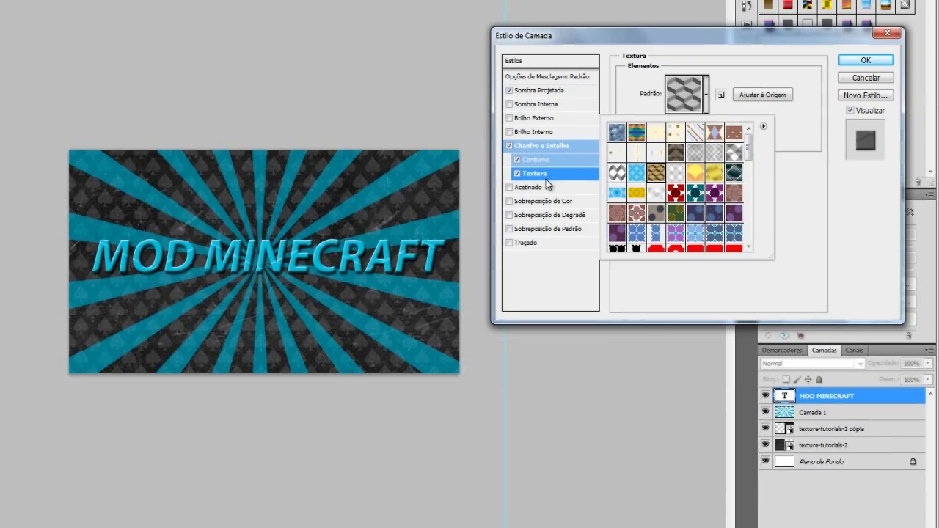
left_click(516, 173)
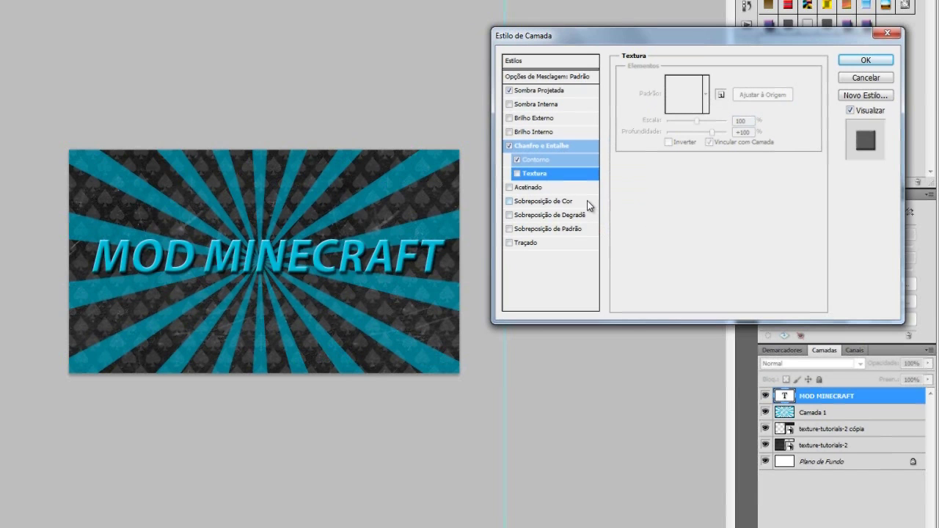
left_click(855, 62)
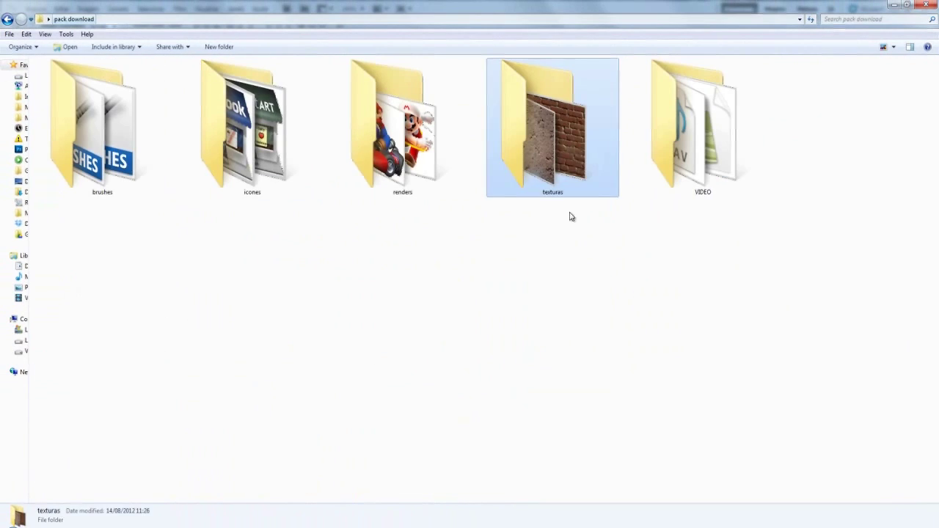
- Drag minecraft.png from the renders folder onto the banner and scale it to 39%
left_click(571, 216)
double_click(400, 139)
left_click(883, 47)
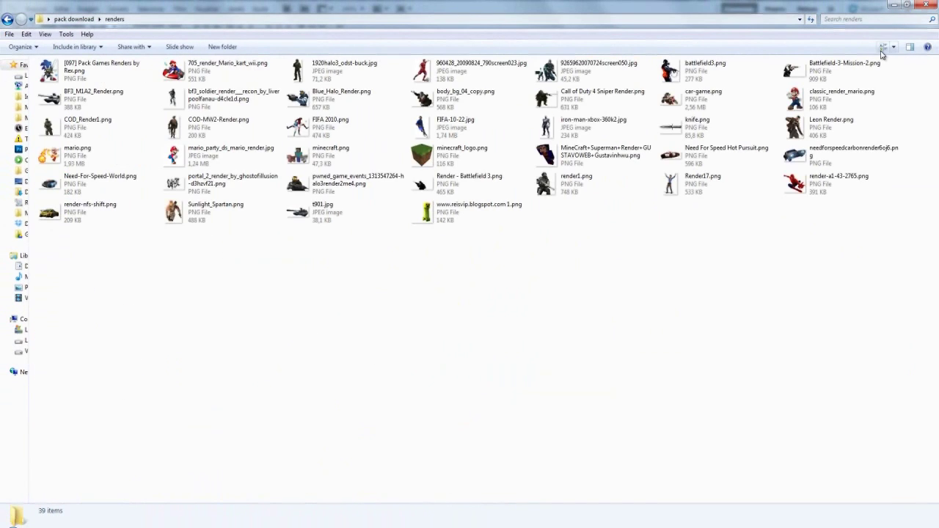
left_click(883, 50)
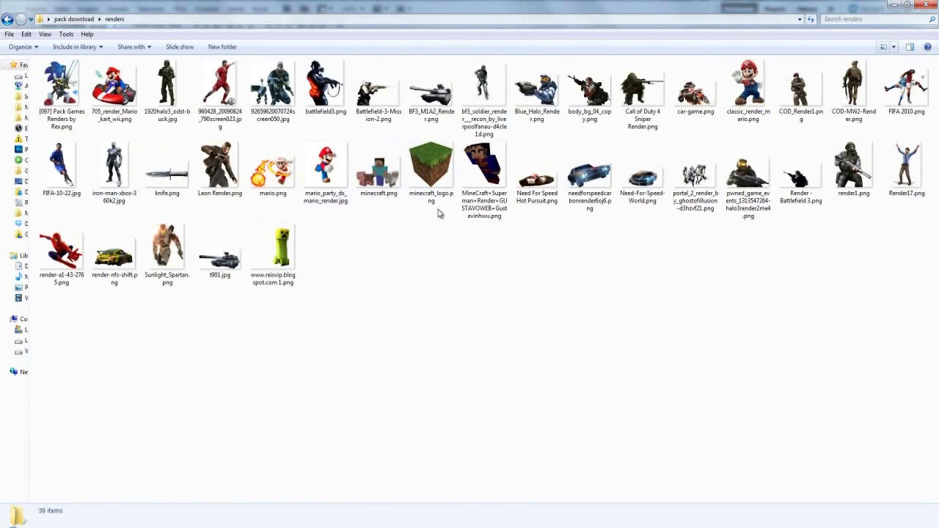
left_click_drag(396, 160, 404, 246)
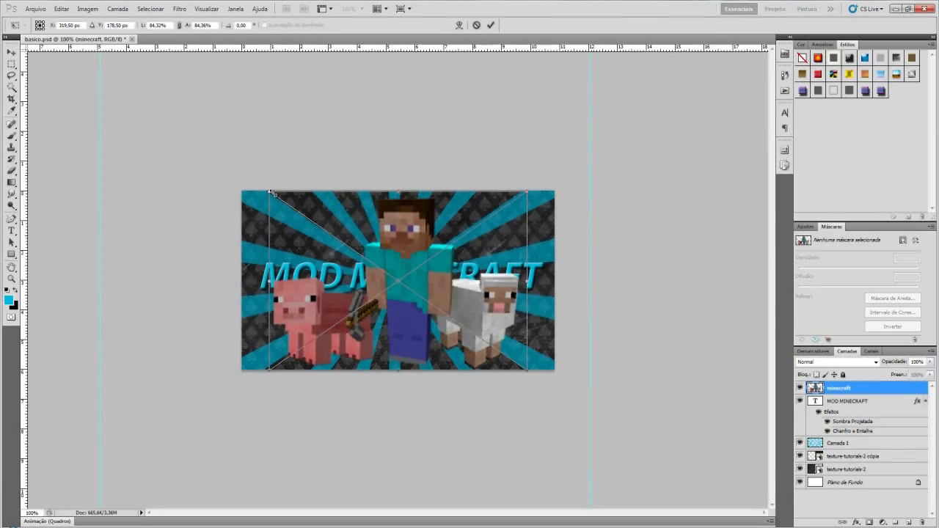
left_click_drag(268, 191, 412, 291)
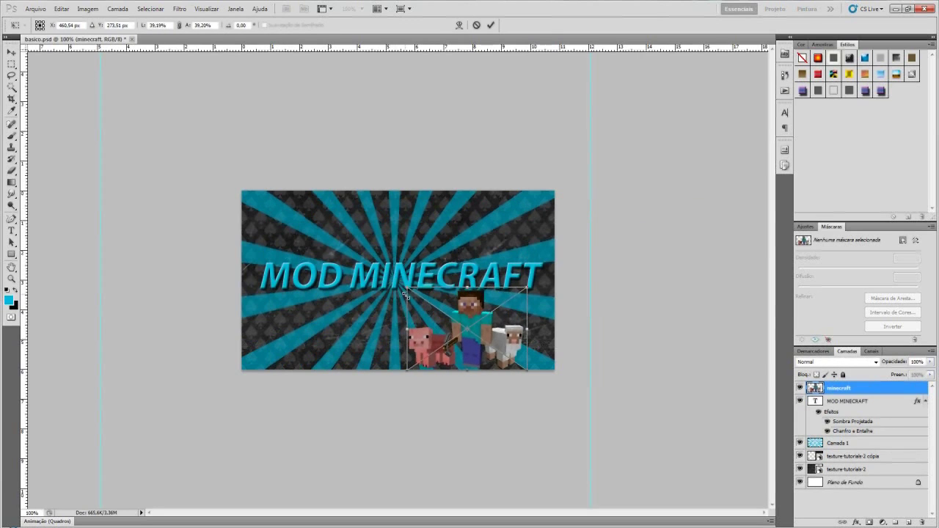
- Commit the render's scale, lower the MOD MINECRAFT text, and centre the characters just above it
left_click(11, 52)
key("Return")
mouse_move(509, 338)
left_mouse_down()
mouse_move(457, 330)
mouse_move(410, 305)
mouse_move(499, 352)
mouse_move(463, 325)
mouse_move(422, 312)
mouse_move(407, 319)
left_mouse_up()
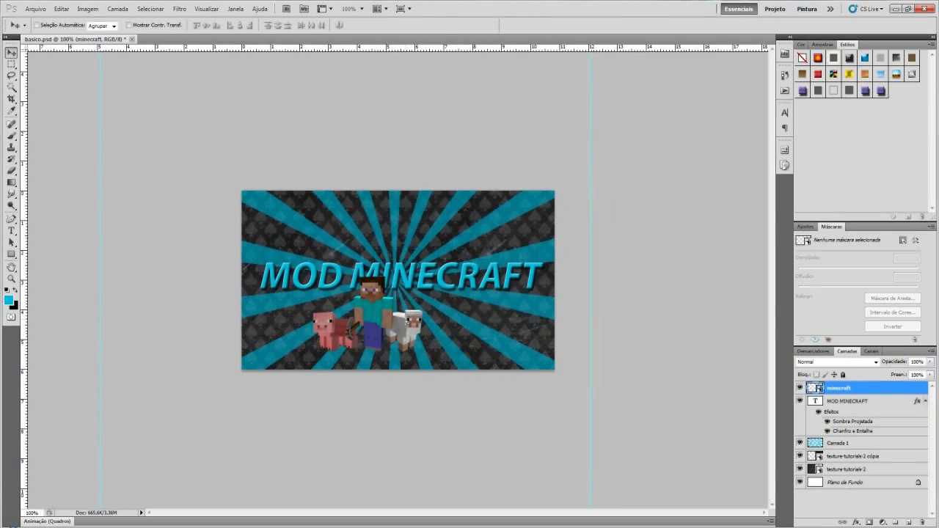
left_click(886, 407)
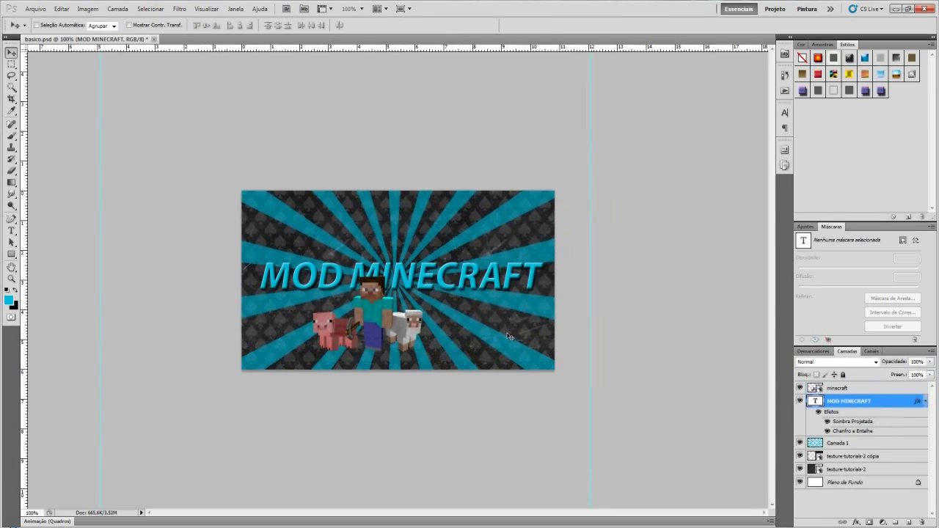
mouse_move(434, 277)
left_mouse_down()
mouse_move(438, 316)
mouse_move(427, 281)
left_mouse_up()
left_click(862, 389)
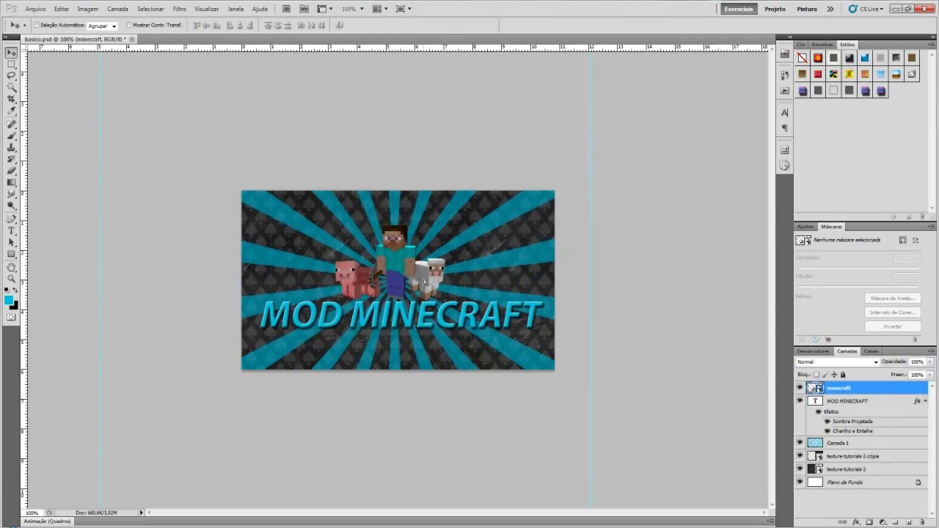
key("Down")
key("Right")
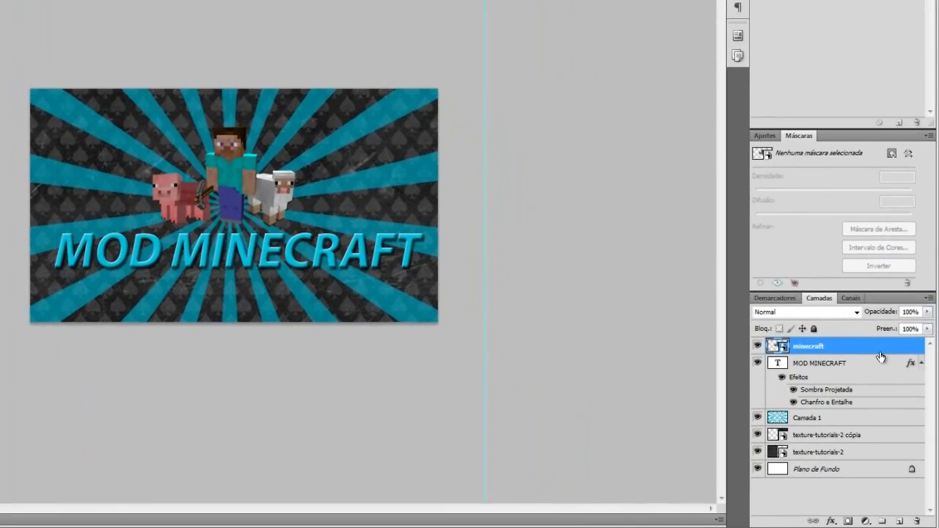
- Give the minecraft layer a white outer glow (Brilho Externo), 21 px size, 61% opacity
double_click(879, 348)
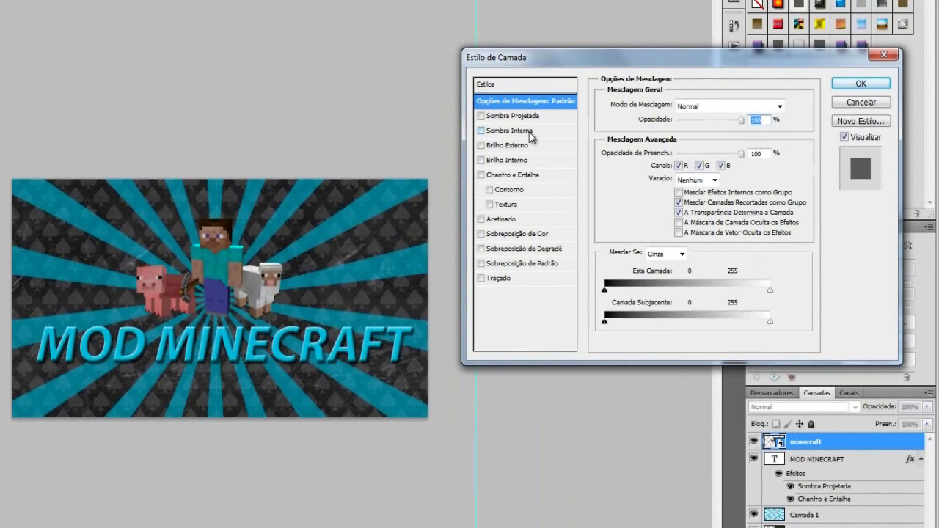
left_click(529, 132)
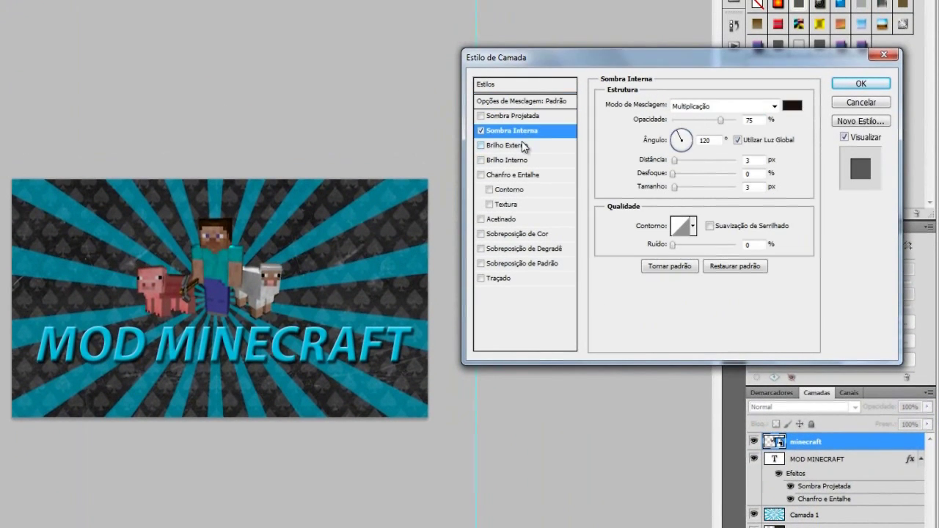
left_click(483, 144)
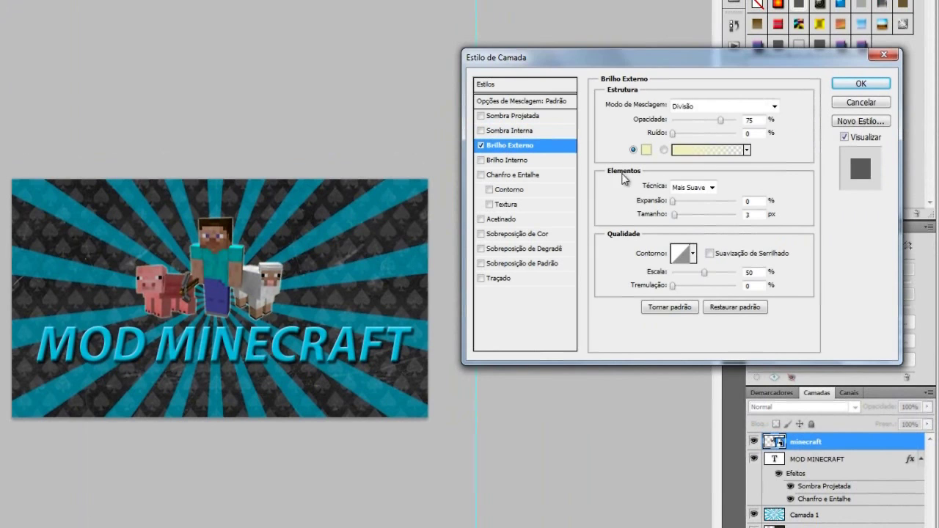
left_click(646, 149)
left_click_drag(613, 147, 555, 99)
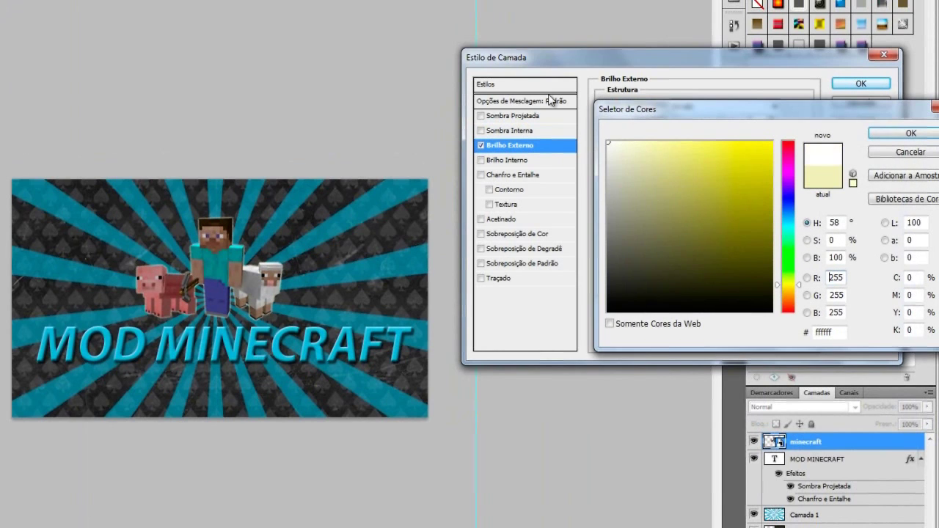
left_click(910, 134)
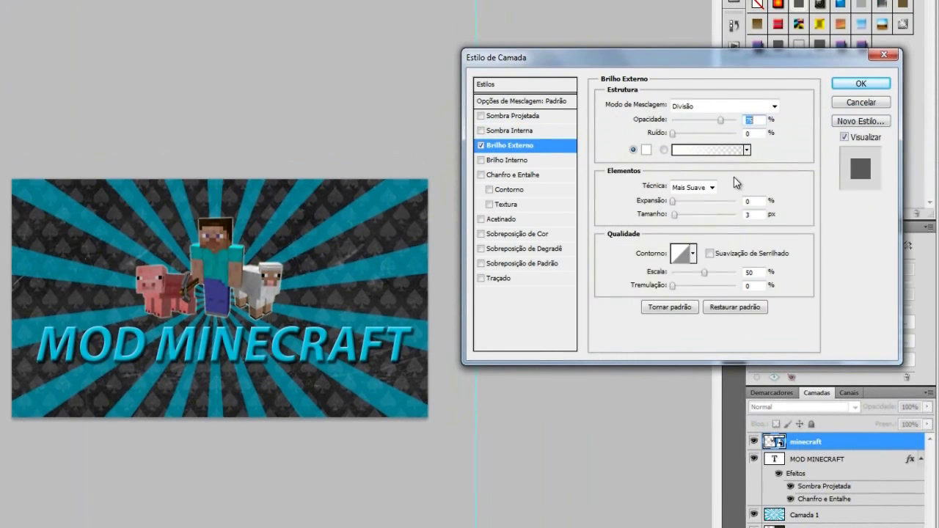
left_click_drag(675, 215, 652, 210)
left_click(671, 204)
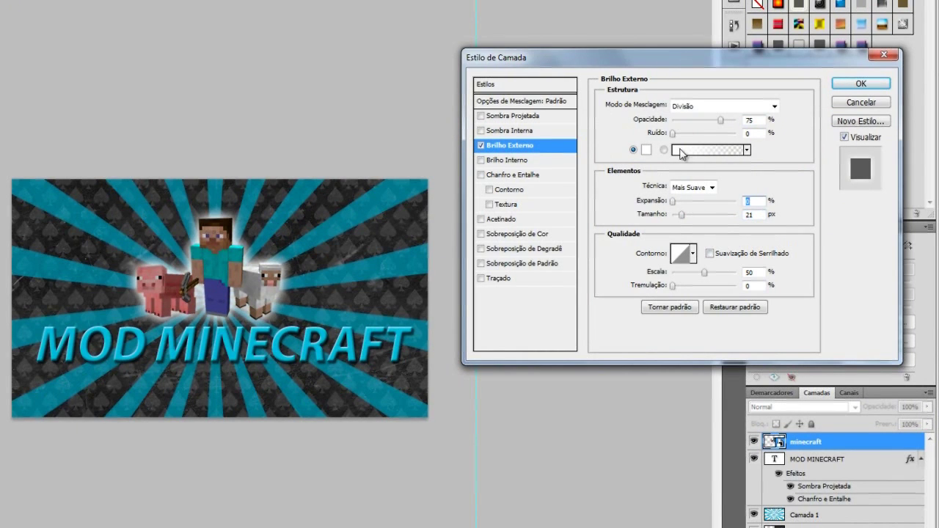
left_click_drag(721, 120, 707, 125)
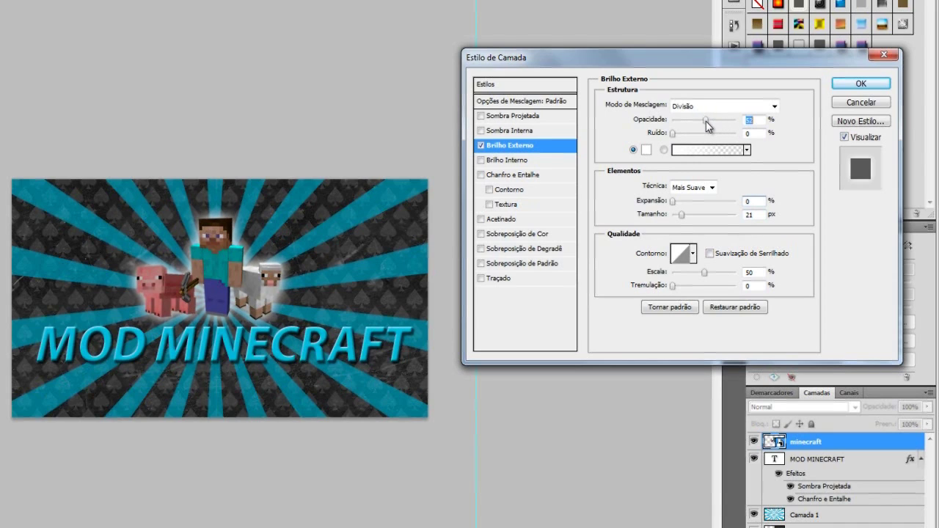
left_click(849, 85)
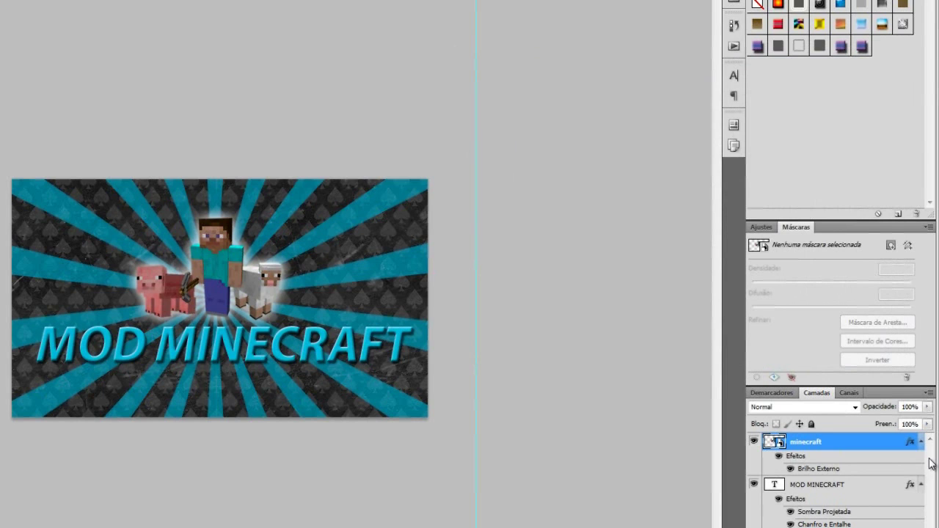
- Nudge the glowing characters down a few pixels
left_click(853, 484)
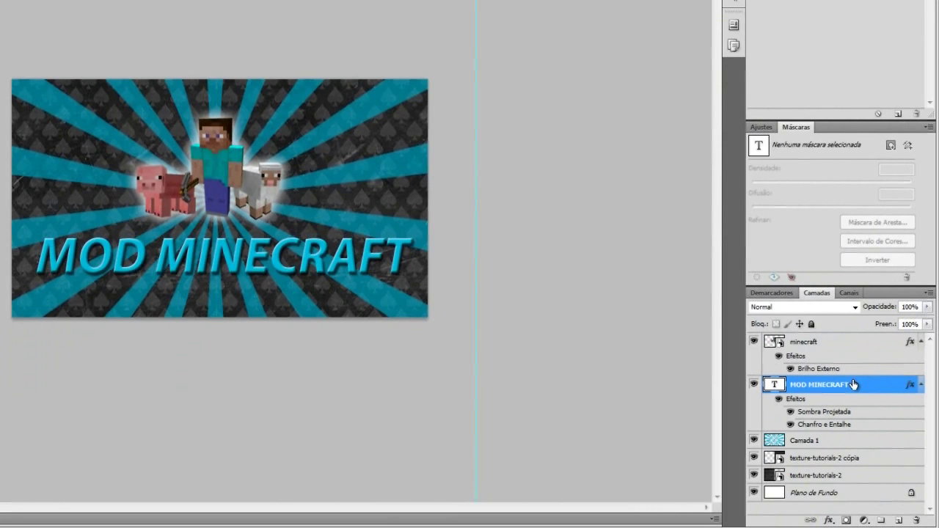
left_click(863, 341)
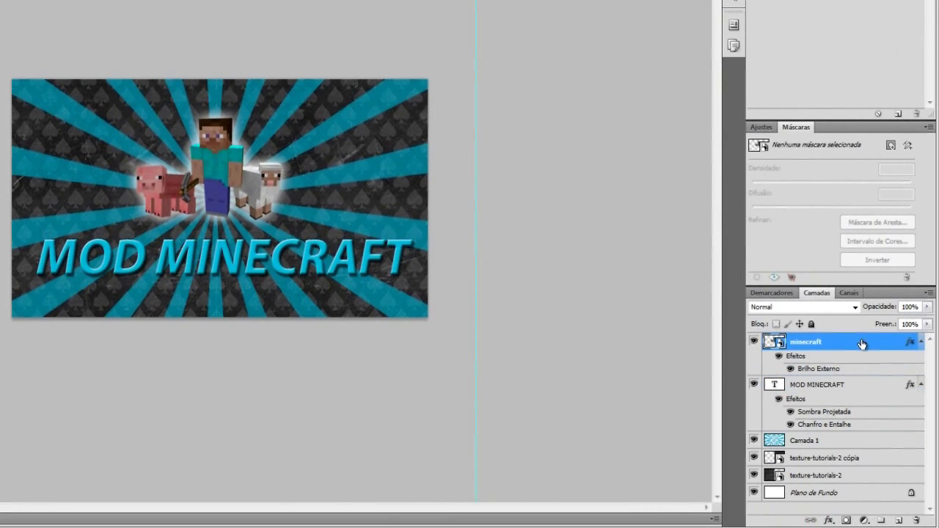
key("Down")
key("Down")
key("Down")
key("Down")
key("Down")
key("Down")
key("Down")
key("Down")
key("Down")
key("Down")
key("Down")
key("Down")
key("Down")
key("Down")
key("Down")
key("Down")
key("Down")
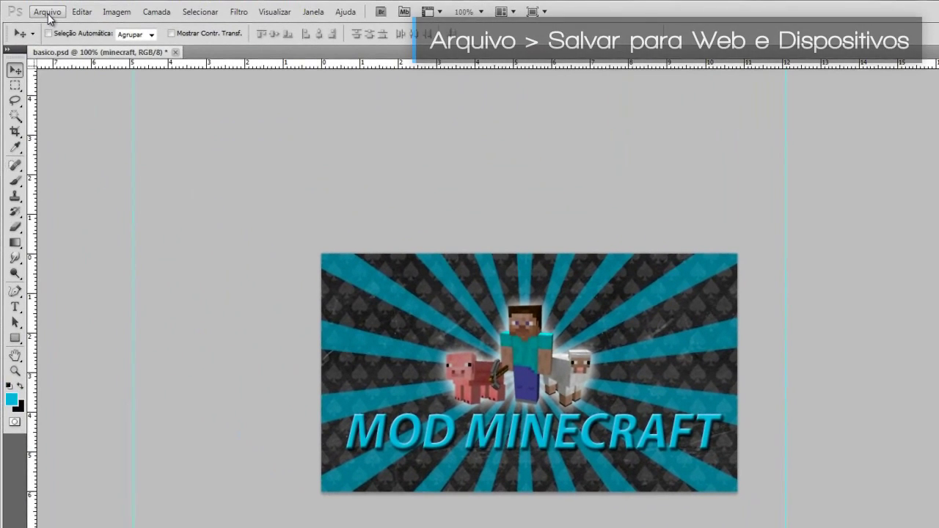
- Export the banner via Save for Web & Devices with PNG-24 as the format
left_click(47, 12)
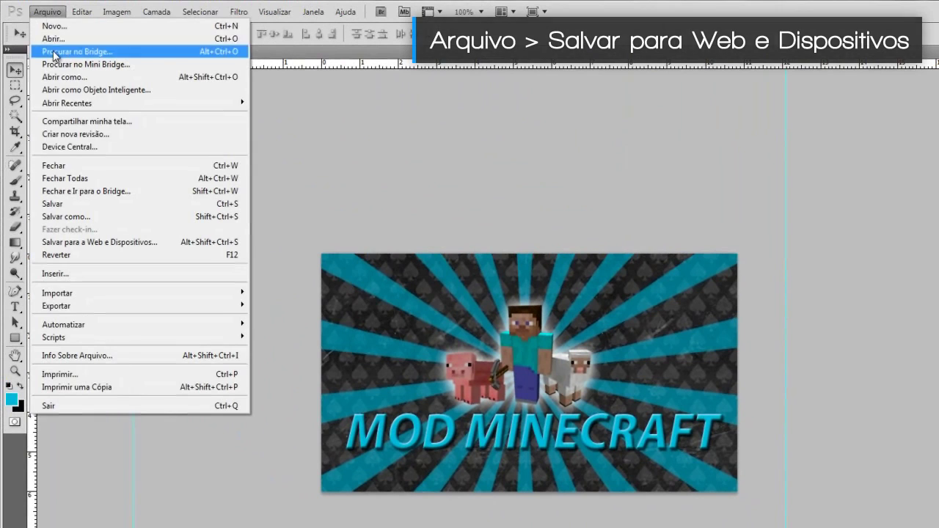
left_click(48, 12)
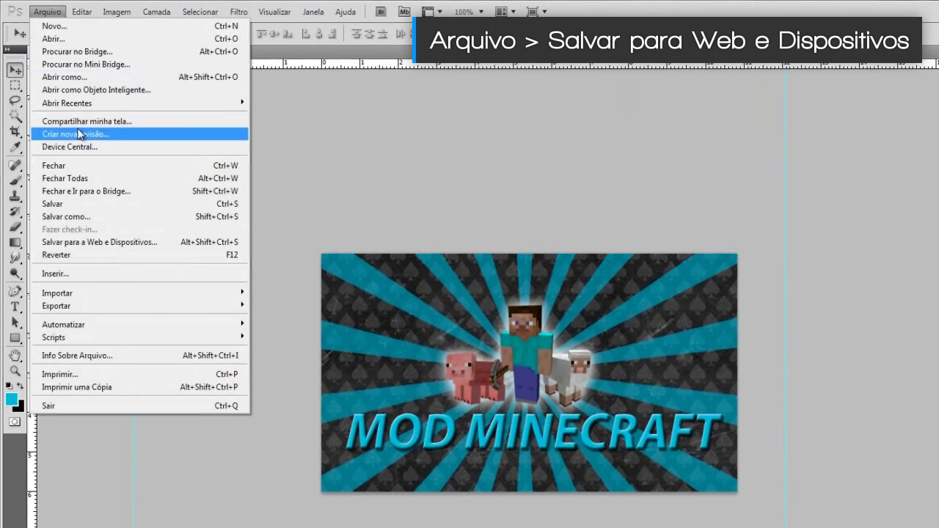
left_click(102, 245)
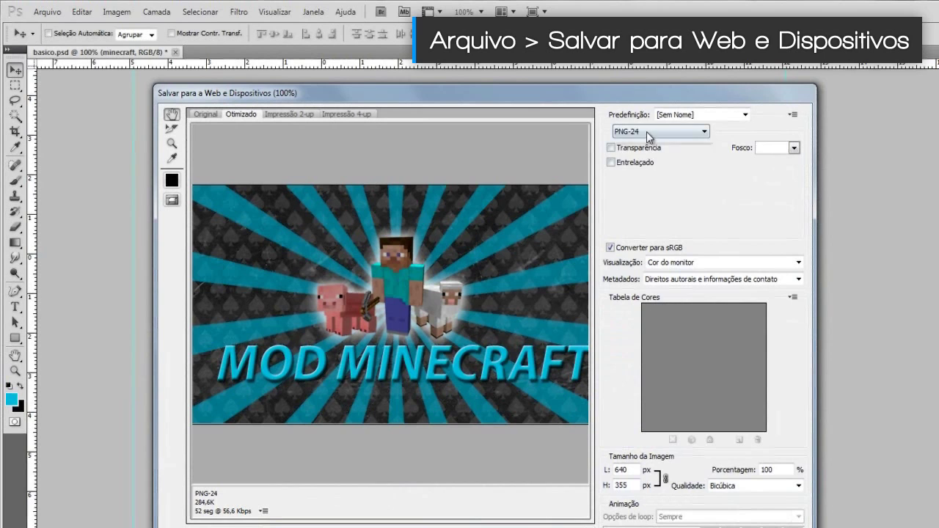
left_click(646, 131)
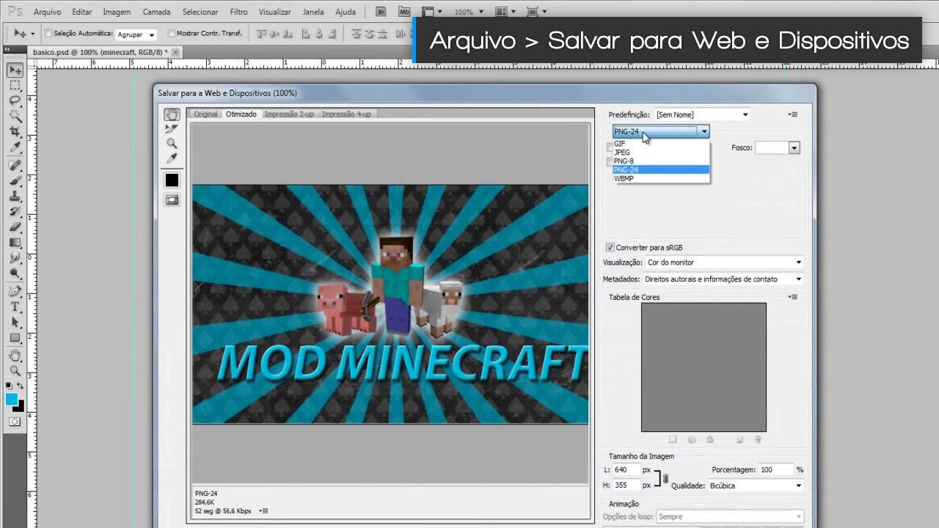
left_click(650, 132)
left_click(635, 171)
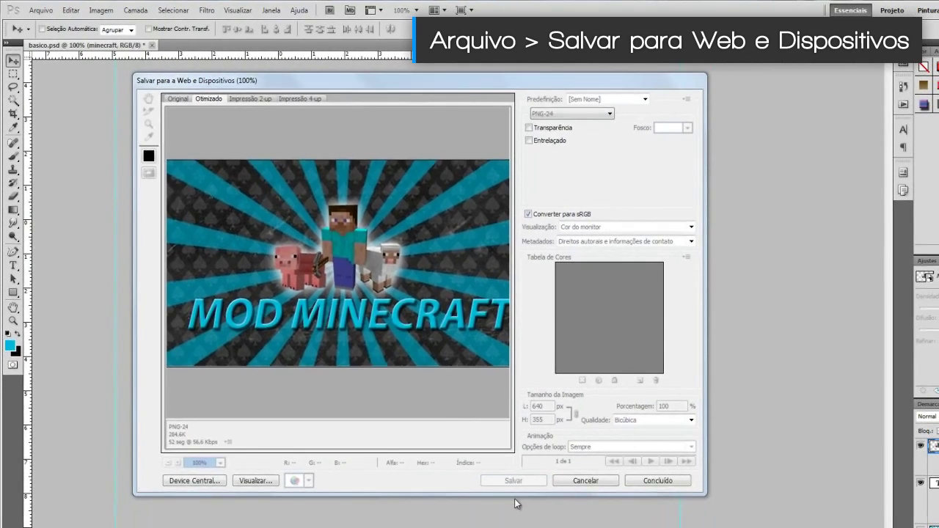
- Save it as basico.png in the Desktop's thumbnail youtube folder
left_click(500, 482)
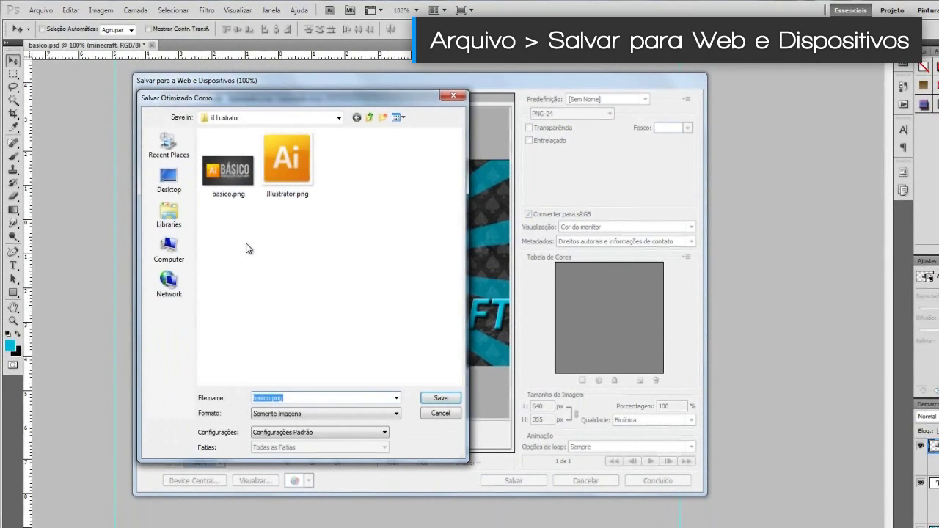
left_click(176, 183)
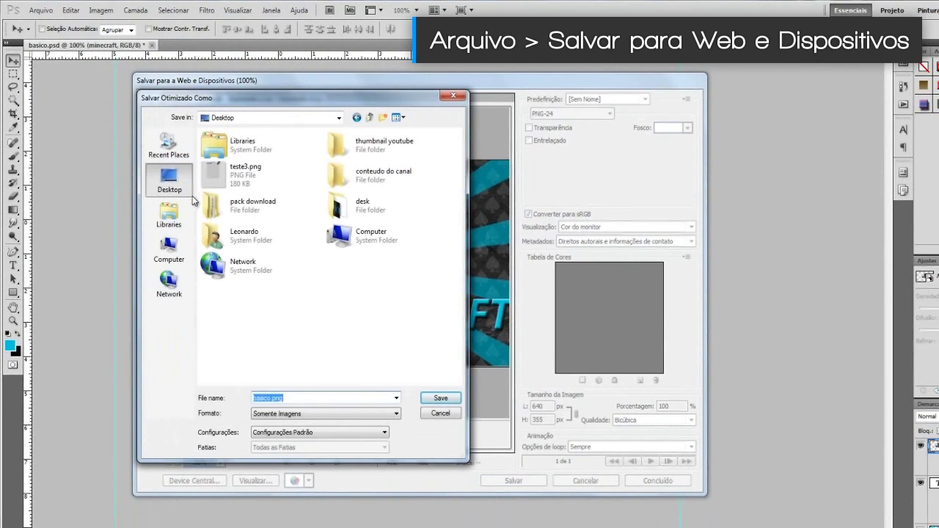
double_click(379, 154)
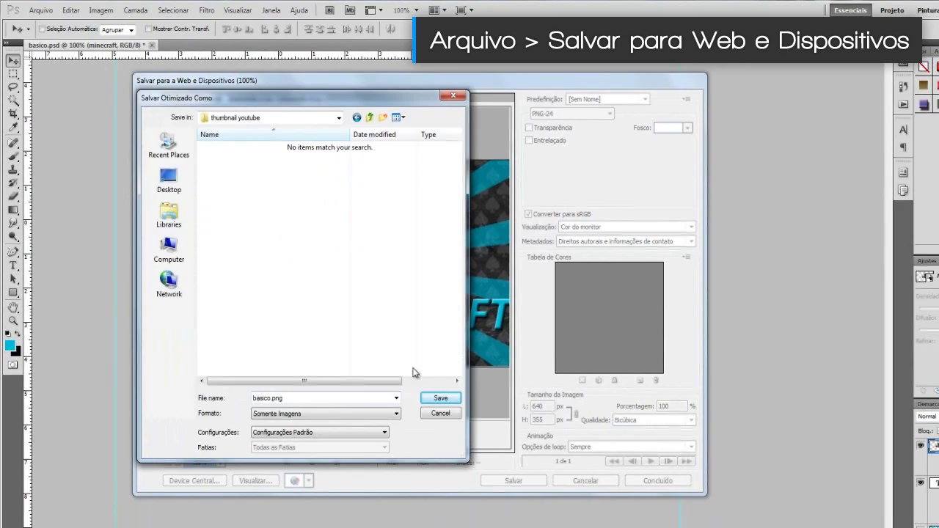
left_click(432, 398)
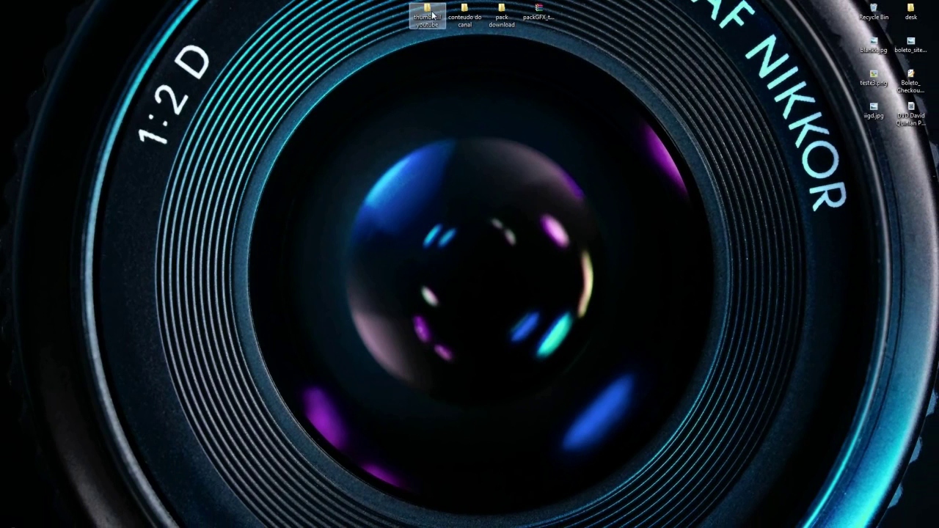
- Open basico.png from the thumbnail youtube folder in Windows Photo Viewer
double_click(433, 14)
double_click(150, 245)
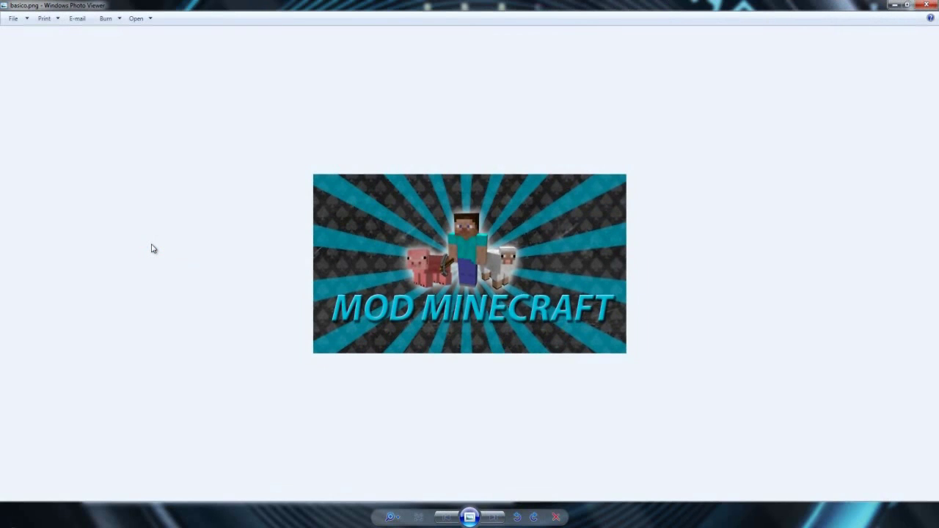